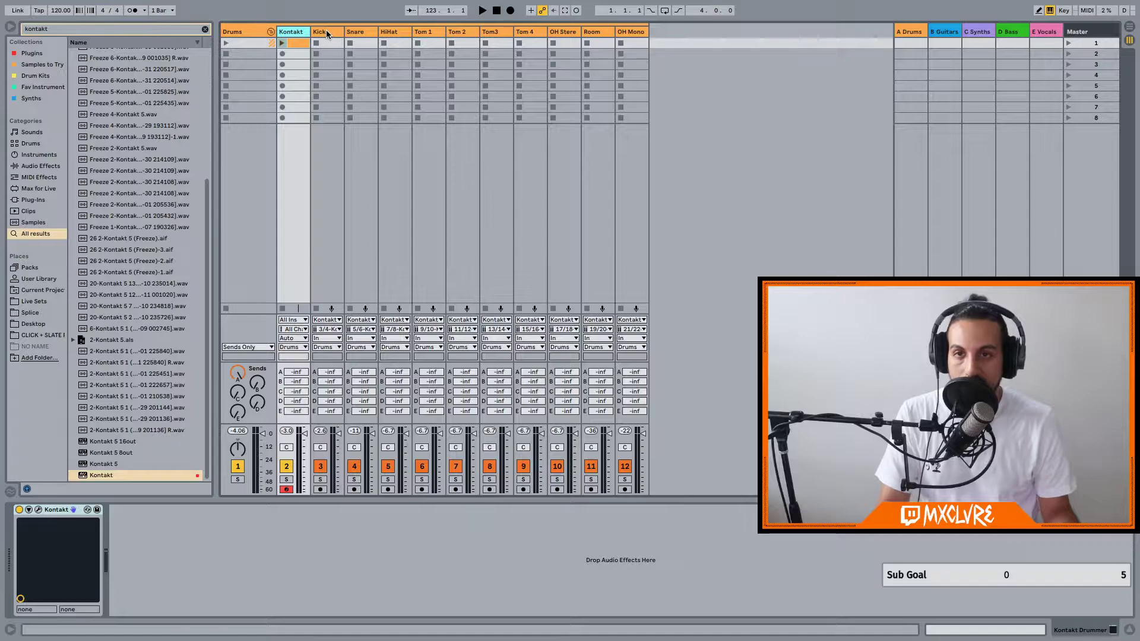
Step: Inspect each kit-piece track from Kick to OH Mono, then return to the Kontakt track
{"action": "left_click", "coordinate": [330, 32]}
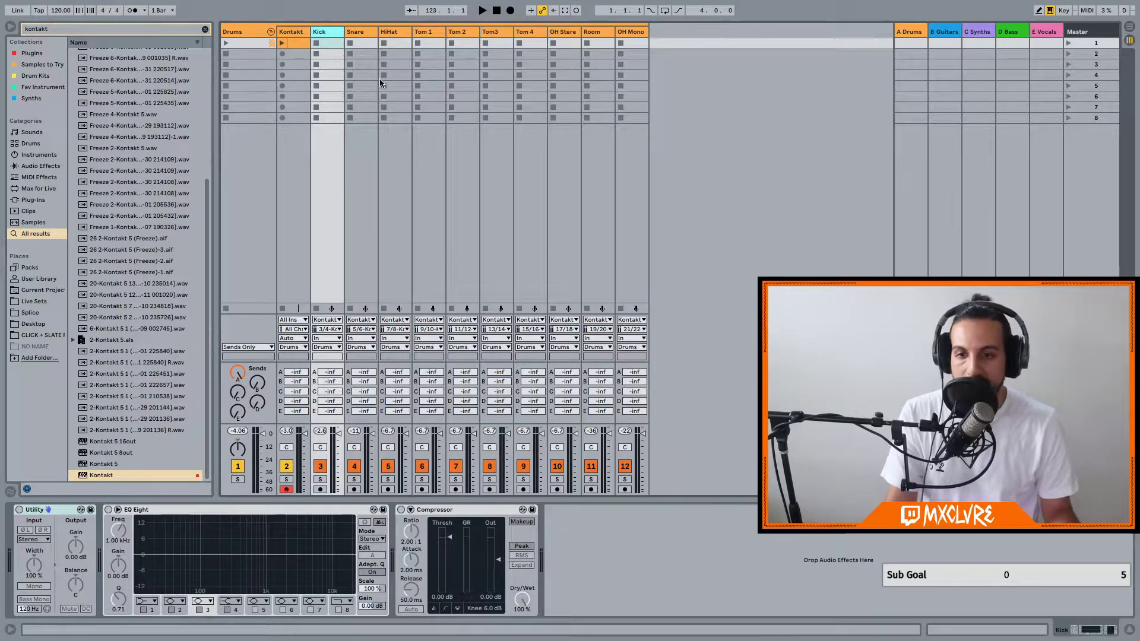
{"action": "left_click", "coordinate": [356, 43]}
{"action": "left_click", "coordinate": [391, 43]}
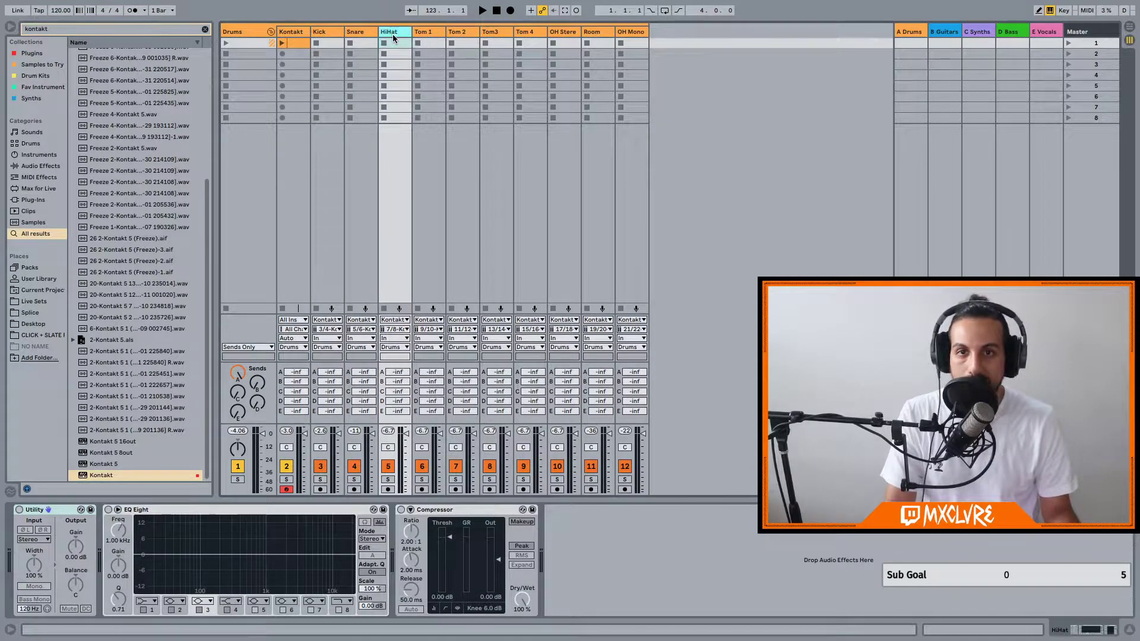
{"action": "left_click", "coordinate": [422, 32]}
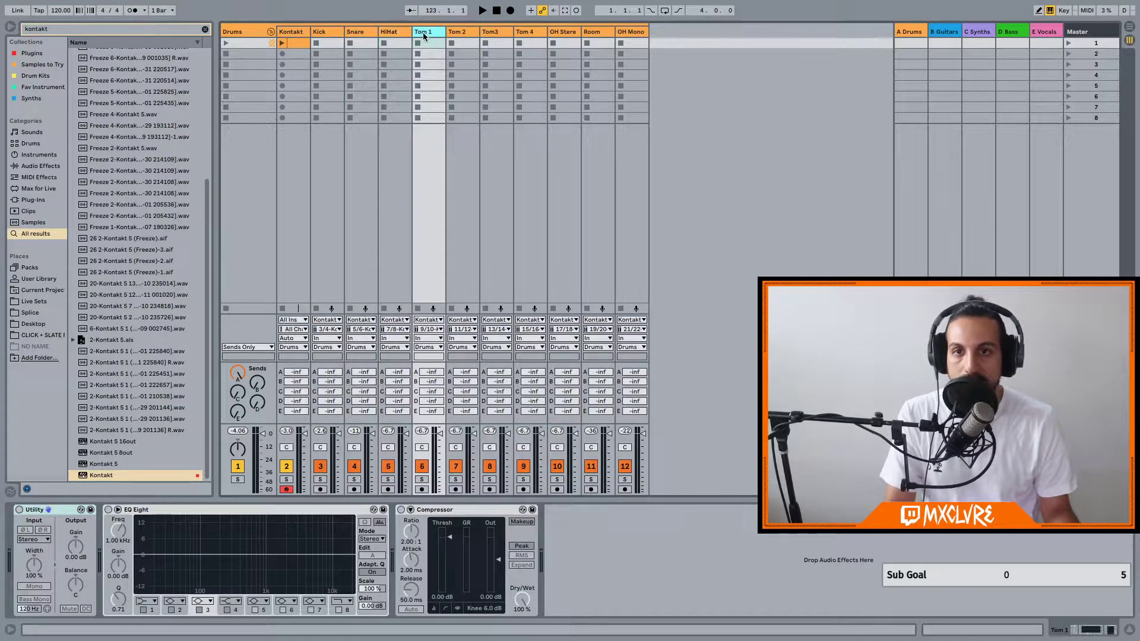
{"action": "left_click", "coordinate": [467, 31]}
{"action": "left_click", "coordinate": [497, 31]}
{"action": "left_click", "coordinate": [530, 32]}
{"action": "left_click", "coordinate": [564, 32]}
{"action": "left_click", "coordinate": [588, 32]}
{"action": "left_click", "coordinate": [631, 31]}
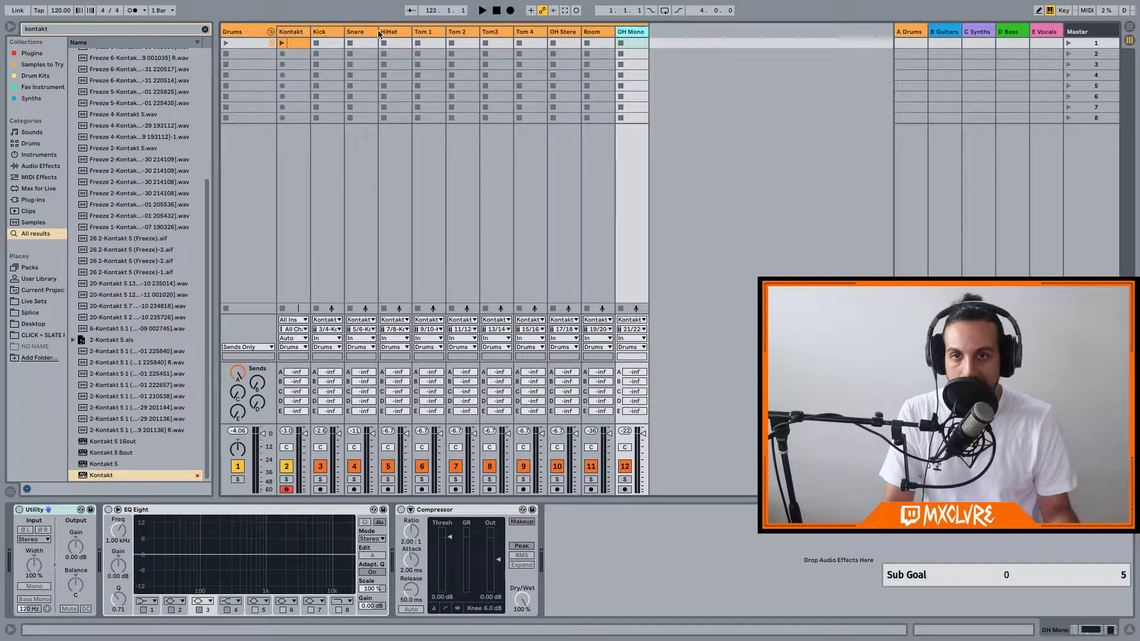
{"action": "left_click", "coordinate": [336, 33]}
{"action": "left_click", "coordinate": [301, 31]}
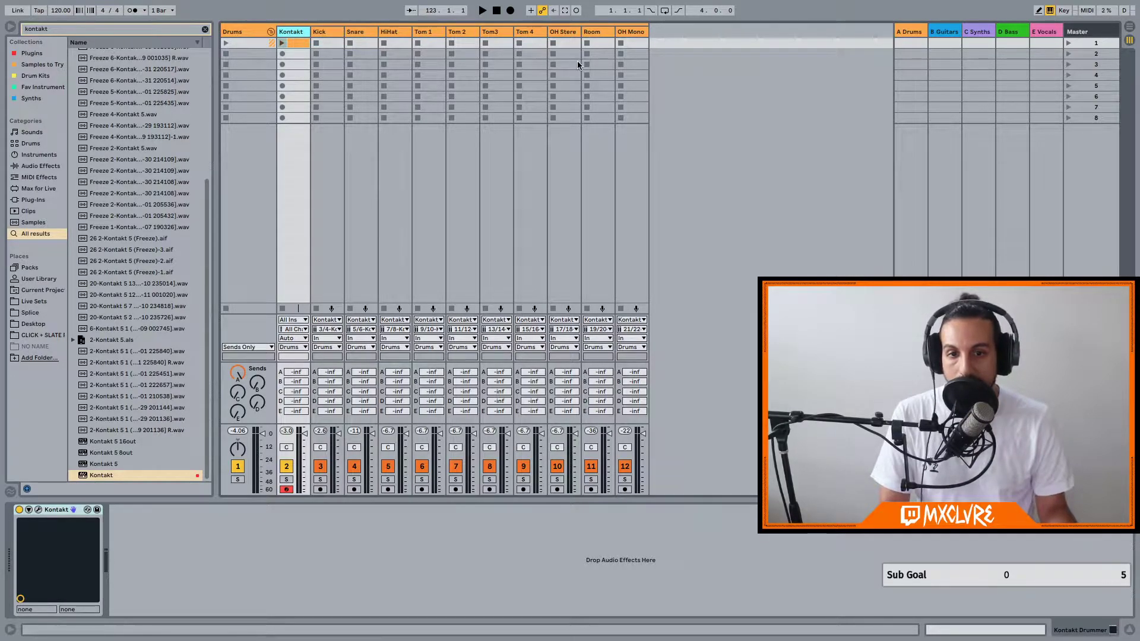
Step: Review the Kick through OH Mono tracks a second time and reselect the Kontakt track
{"action": "left_click", "coordinate": [335, 35]}
{"action": "left_click", "coordinate": [367, 30]}
{"action": "left_click", "coordinate": [403, 34]}
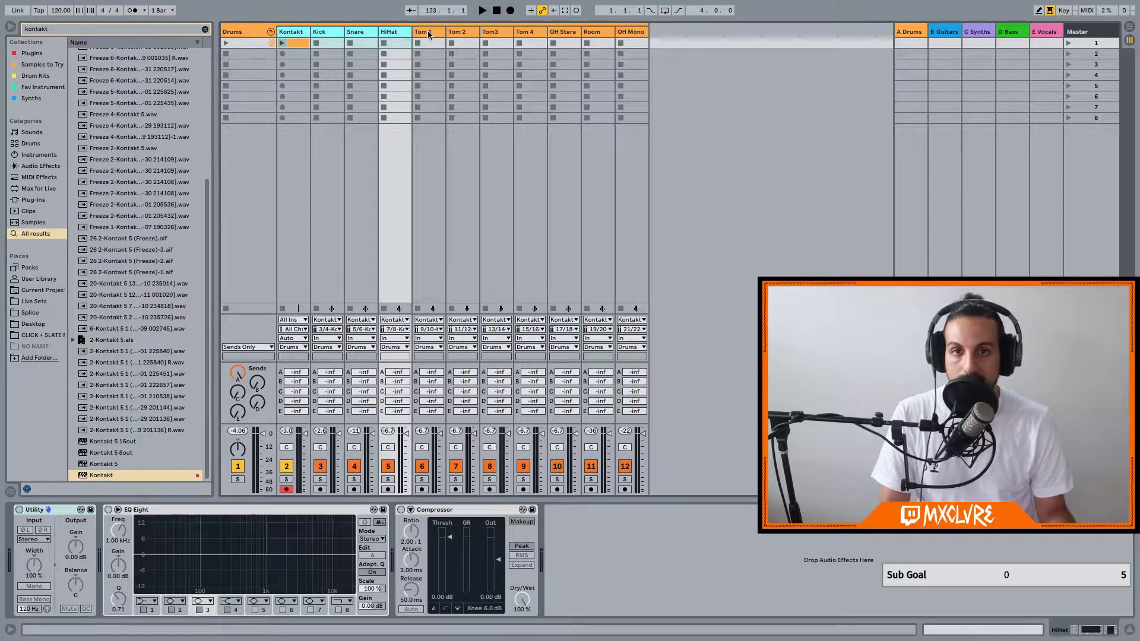
{"action": "left_click", "coordinate": [427, 31]}
{"action": "left_click", "coordinate": [454, 30]}
{"action": "left_click", "coordinate": [490, 31]}
{"action": "left_click", "coordinate": [525, 31]}
{"action": "left_click", "coordinate": [569, 31]}
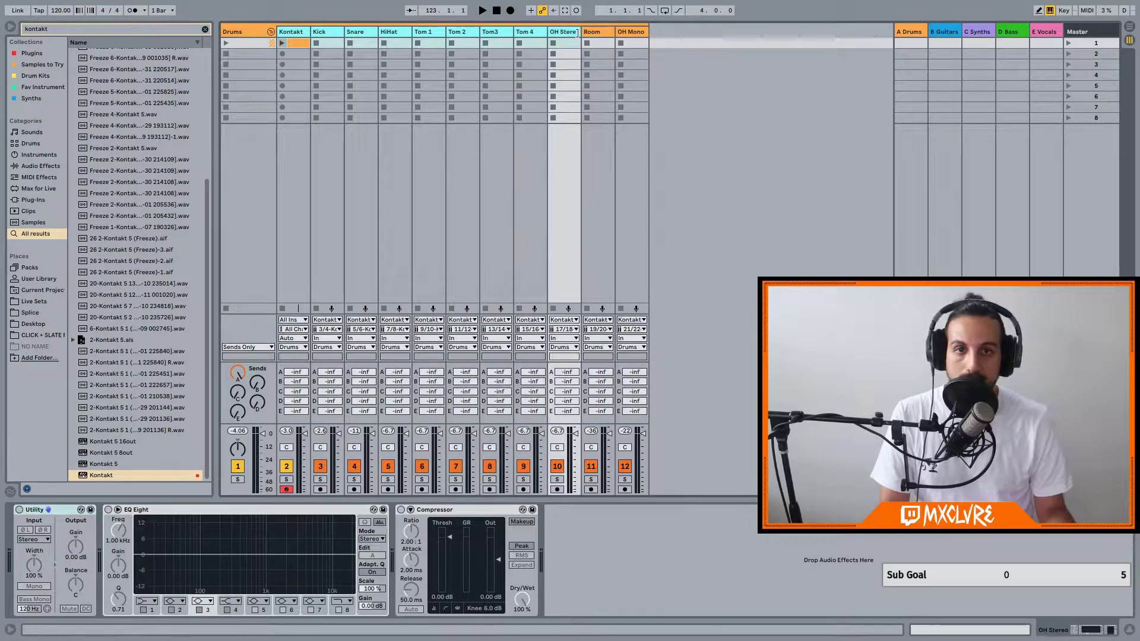
{"action": "left_click", "coordinate": [594, 31]}
{"action": "left_click", "coordinate": [629, 31]}
{"action": "left_click", "coordinate": [290, 33]}
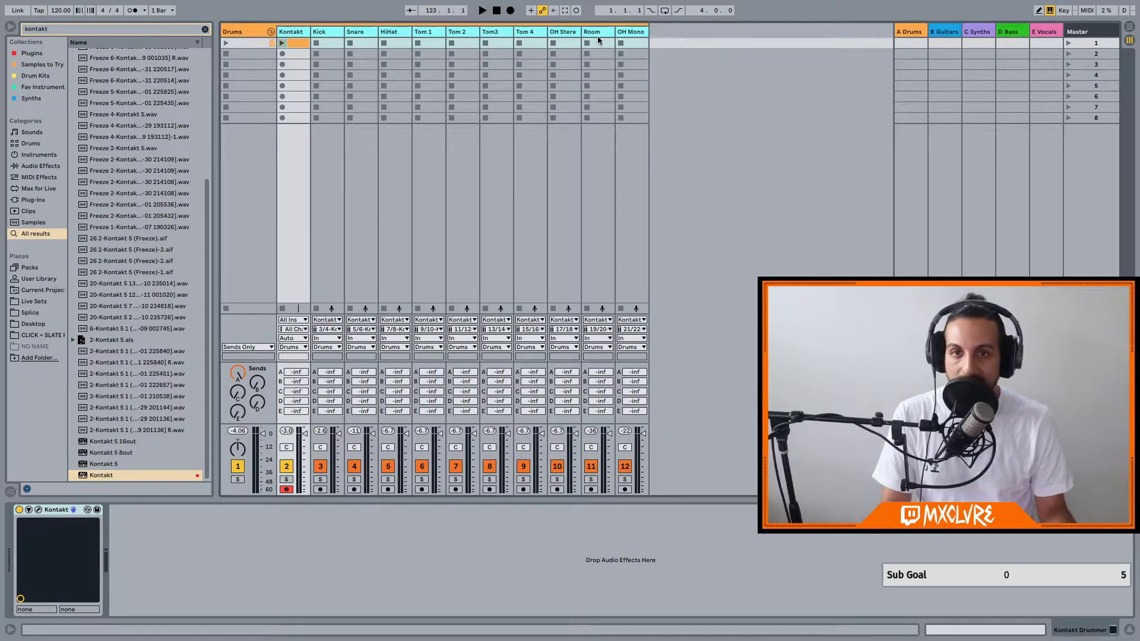
Step: Select the Kick to OH Mono tracks together, then go back to the Kontakt track
{"action": "key", "text": "Right"}
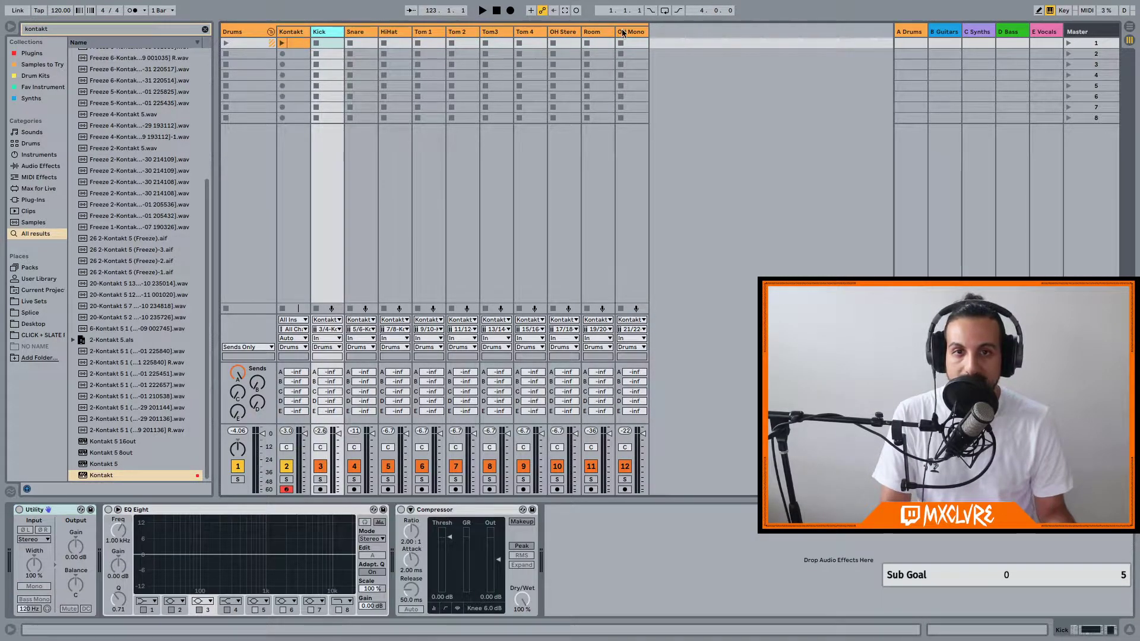
{"action": "left_click", "coordinate": [628, 32], "text": "shift"}
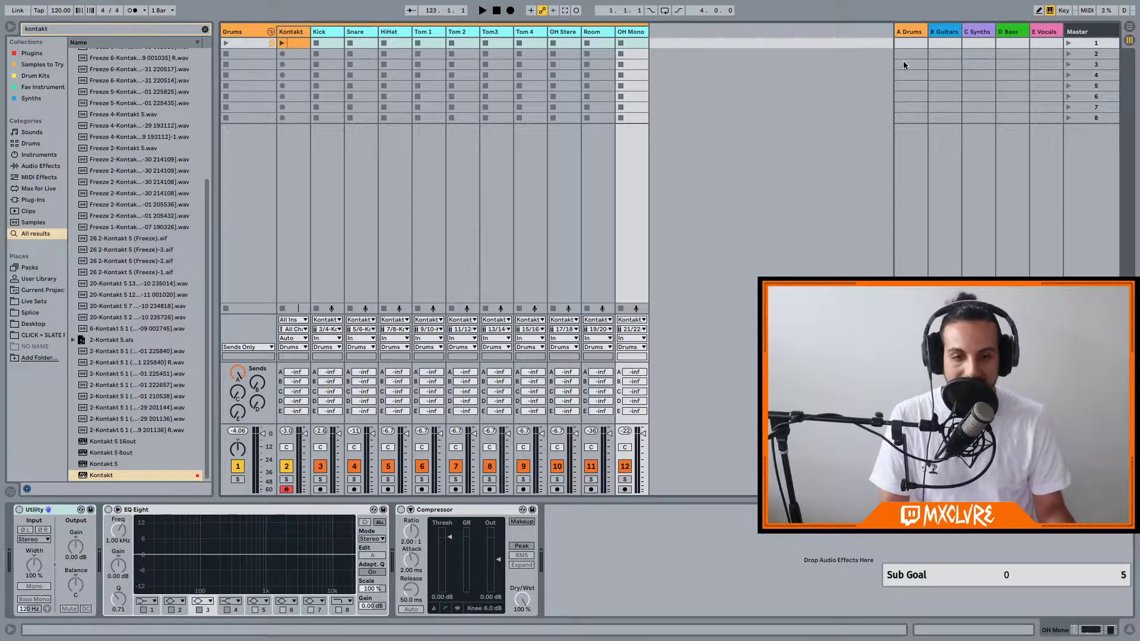
{"action": "left_click", "coordinate": [331, 31]}
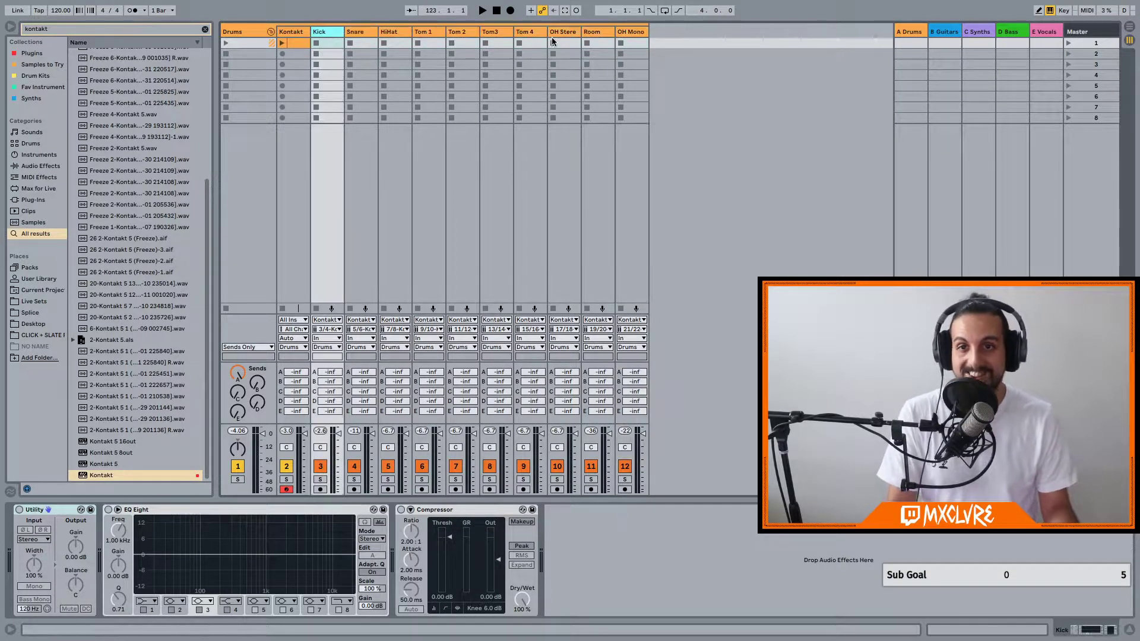
{"action": "left_click", "coordinate": [628, 31]}
{"action": "left_click", "coordinate": [297, 30]}
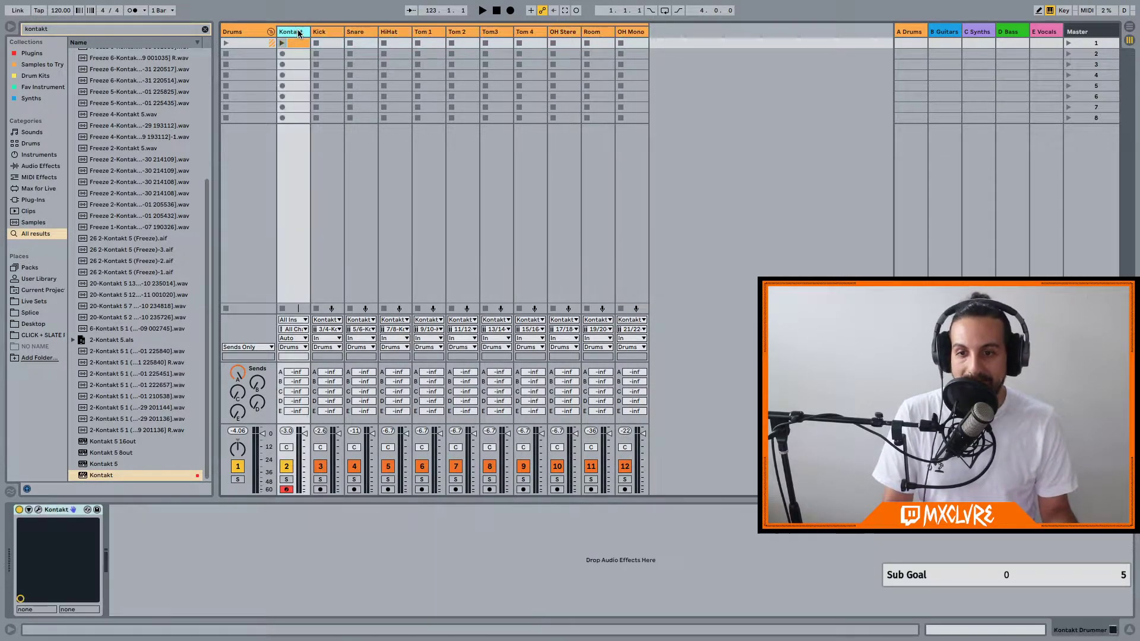
Step: Collapse and re-expand the Drums group, then select the Kick to OH Mono tracks
{"action": "left_click", "coordinate": [240, 30]}
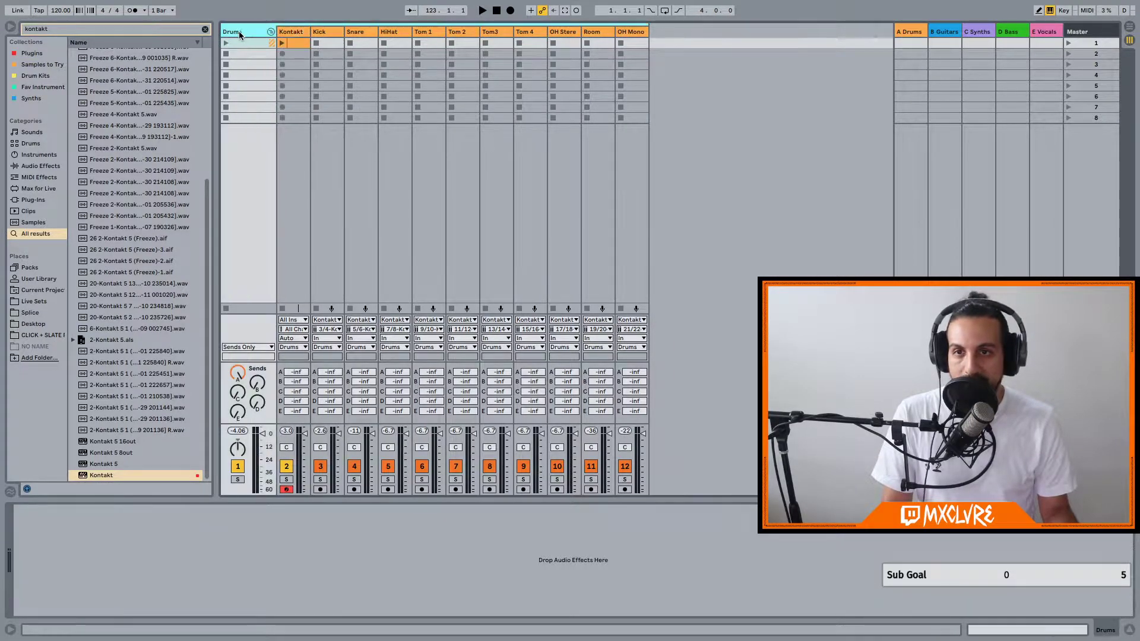
{"action": "left_click", "coordinate": [271, 31]}
{"action": "left_click", "coordinate": [271, 32]}
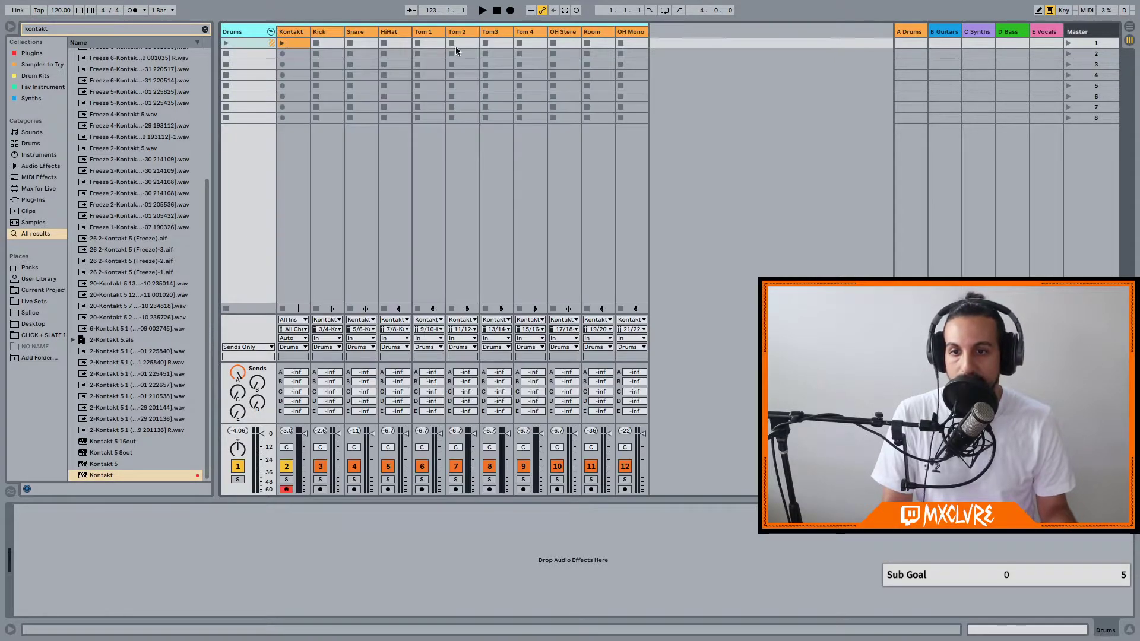
{"action": "left_click", "coordinate": [328, 31]}
{"action": "left_click", "coordinate": [636, 33], "text": "shift"}
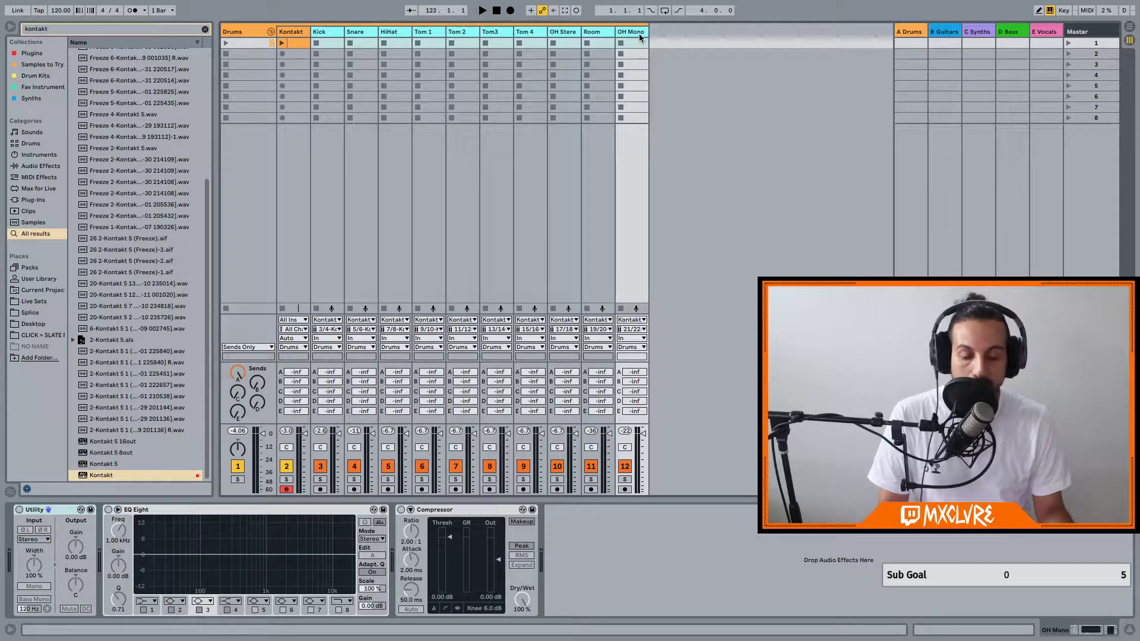
{"action": "left_click", "coordinate": [568, 31]}
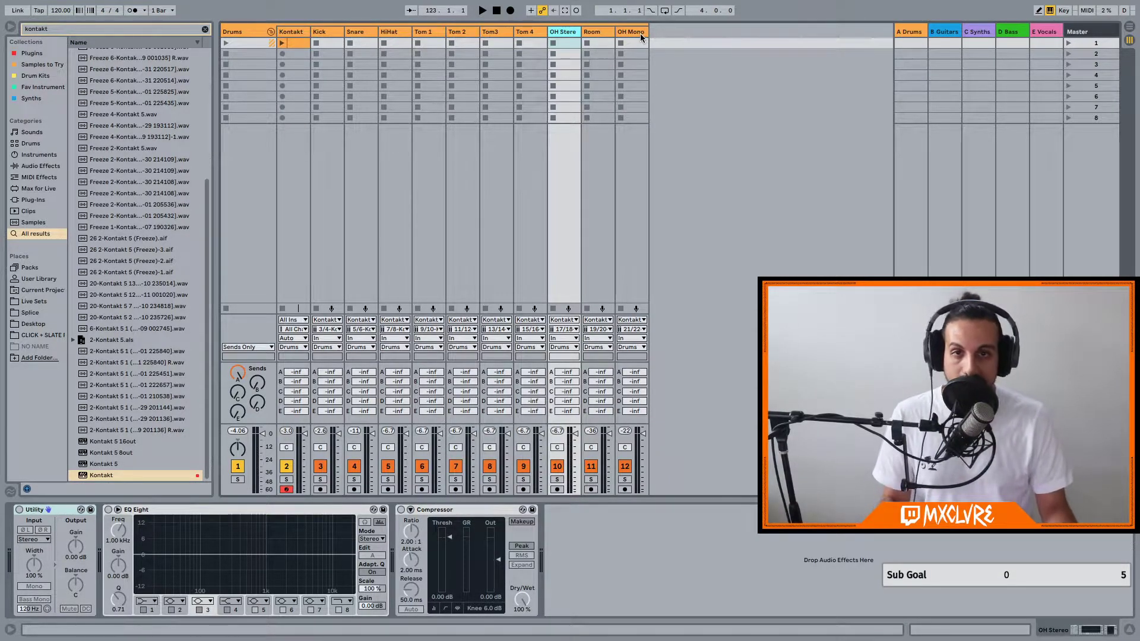
Step: Select all kit-piece tracks from Kick to OH Mono again
{"action": "left_click", "coordinate": [326, 31]}
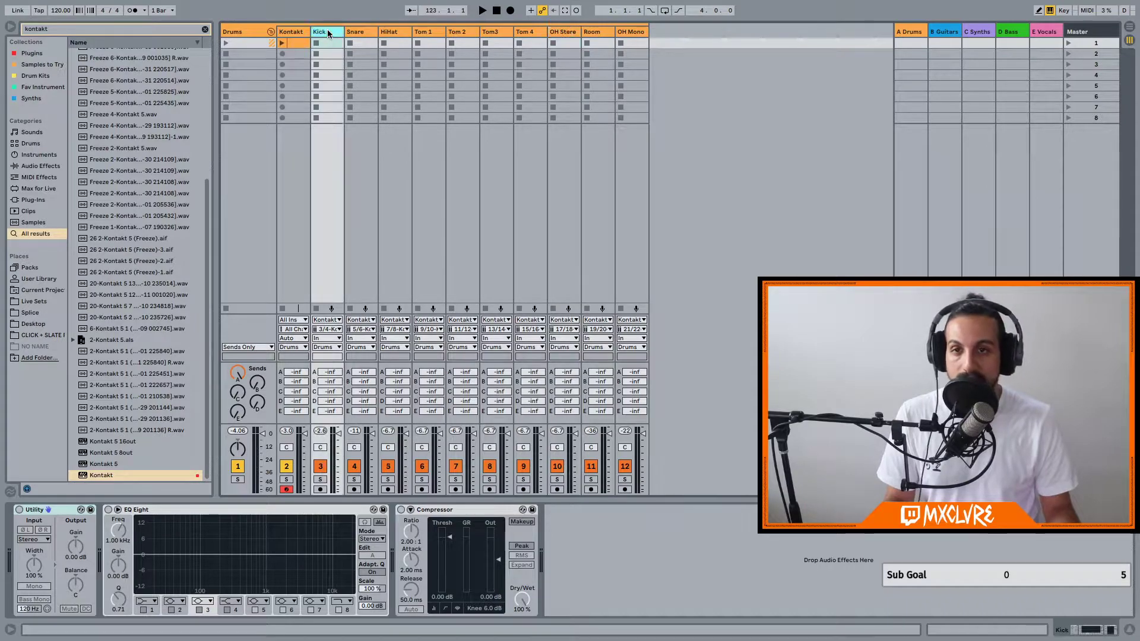
{"action": "left_click", "coordinate": [297, 33]}
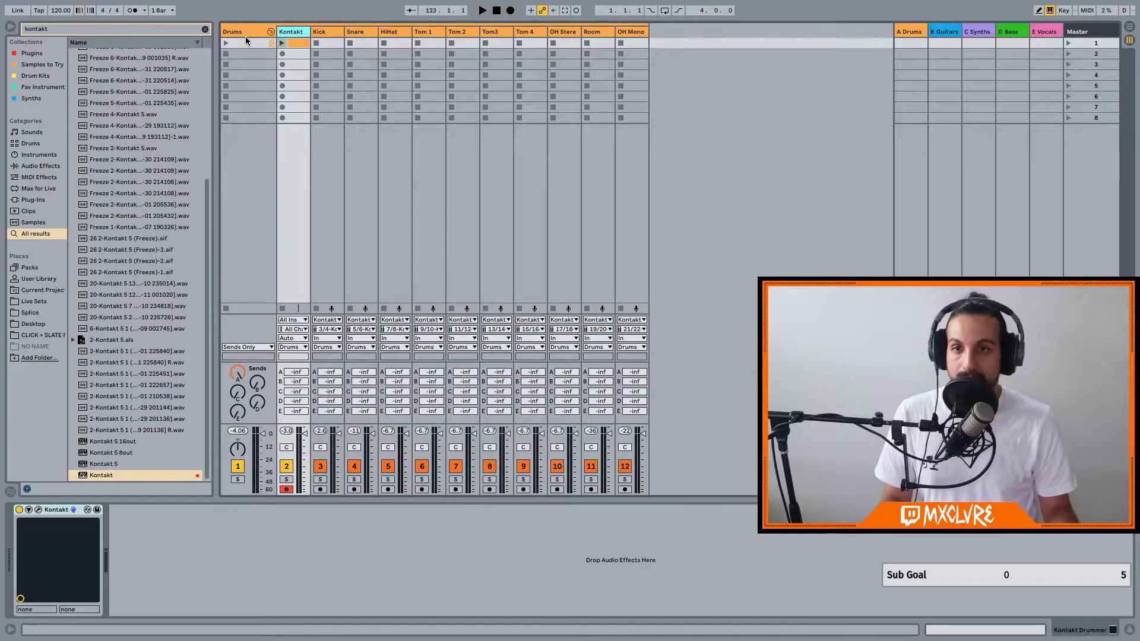
{"action": "left_click", "coordinate": [326, 32]}
{"action": "left_click", "coordinate": [630, 31], "text": "shift"}
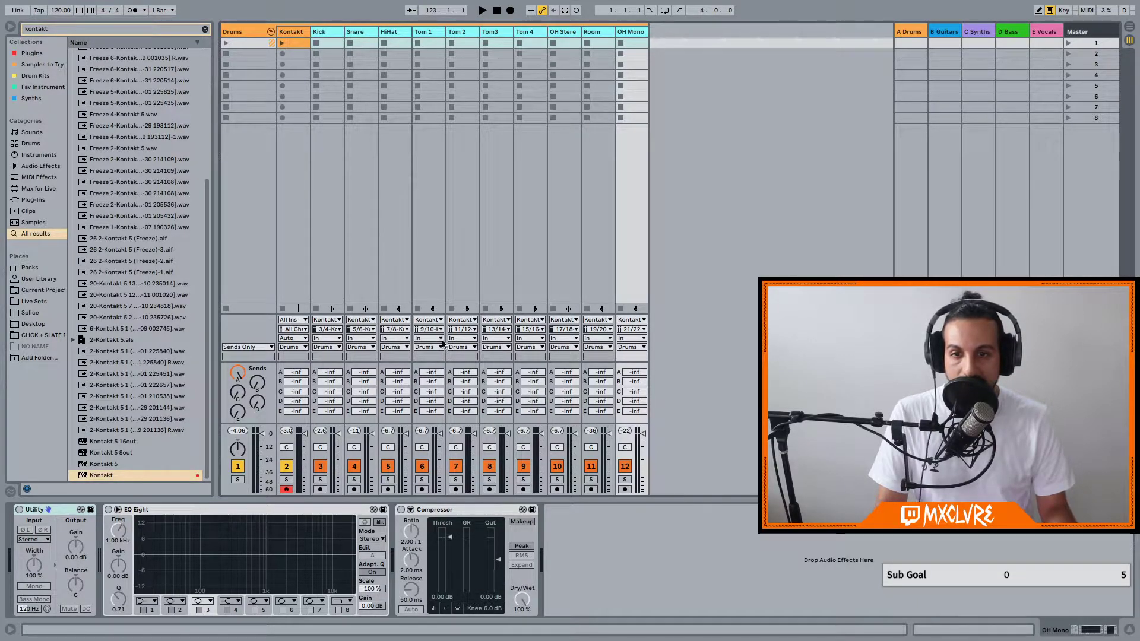
Step: Keep the Kick track's audio source on Kontakt with monitoring set to In
{"action": "left_click", "coordinate": [338, 320]}
{"action": "left_click", "coordinate": [339, 321]}
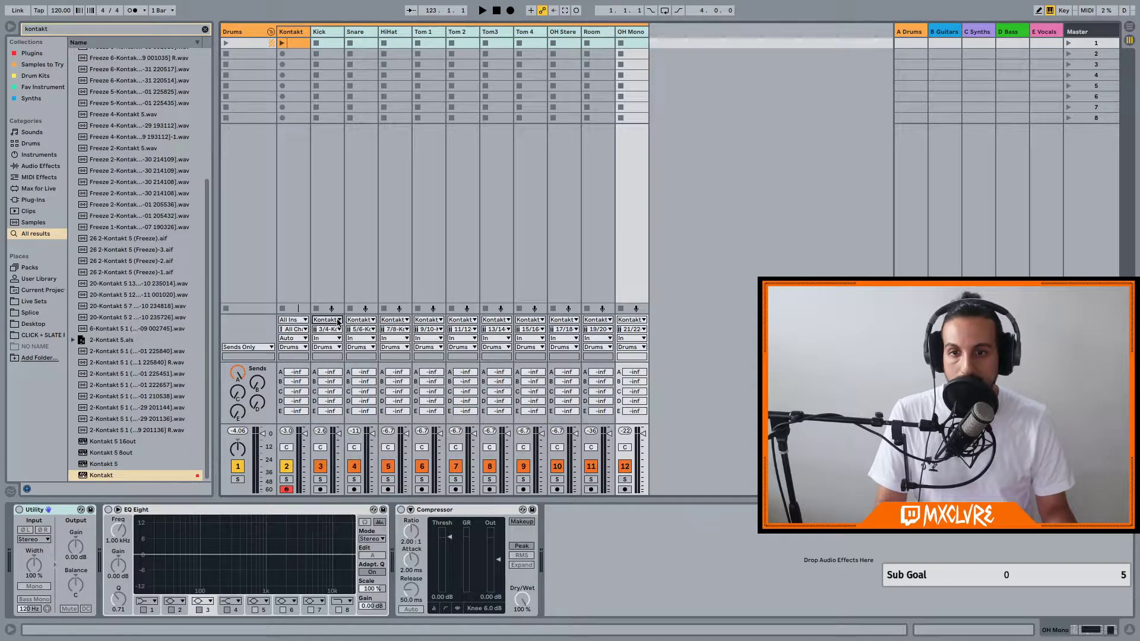
{"action": "left_click", "coordinate": [337, 339]}
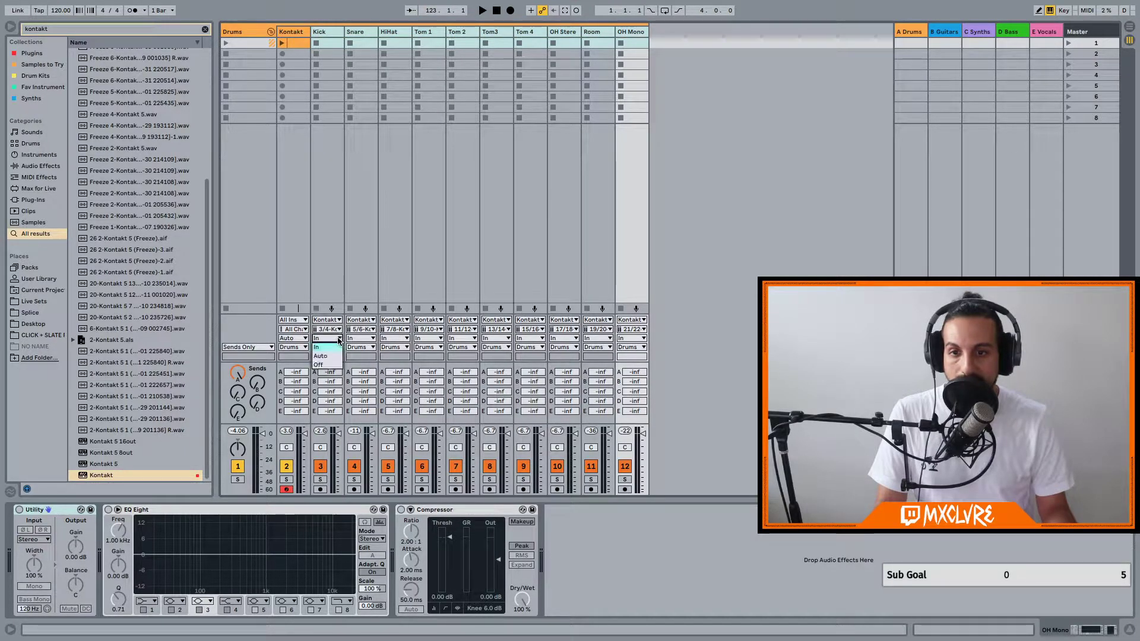
{"action": "left_click", "coordinate": [328, 347]}
{"action": "left_click", "coordinate": [331, 339]}
{"action": "left_click", "coordinate": [331, 339]}
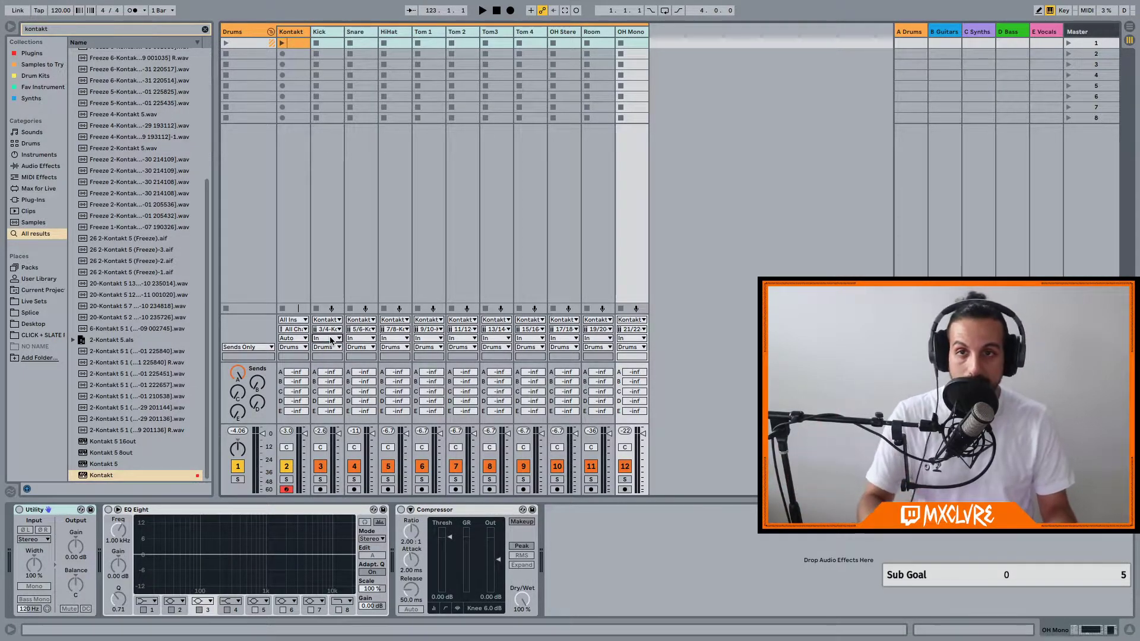
Step: Open the Kontakt plug-in window from the Kontakt track and move it higher
{"action": "left_click", "coordinate": [295, 34]}
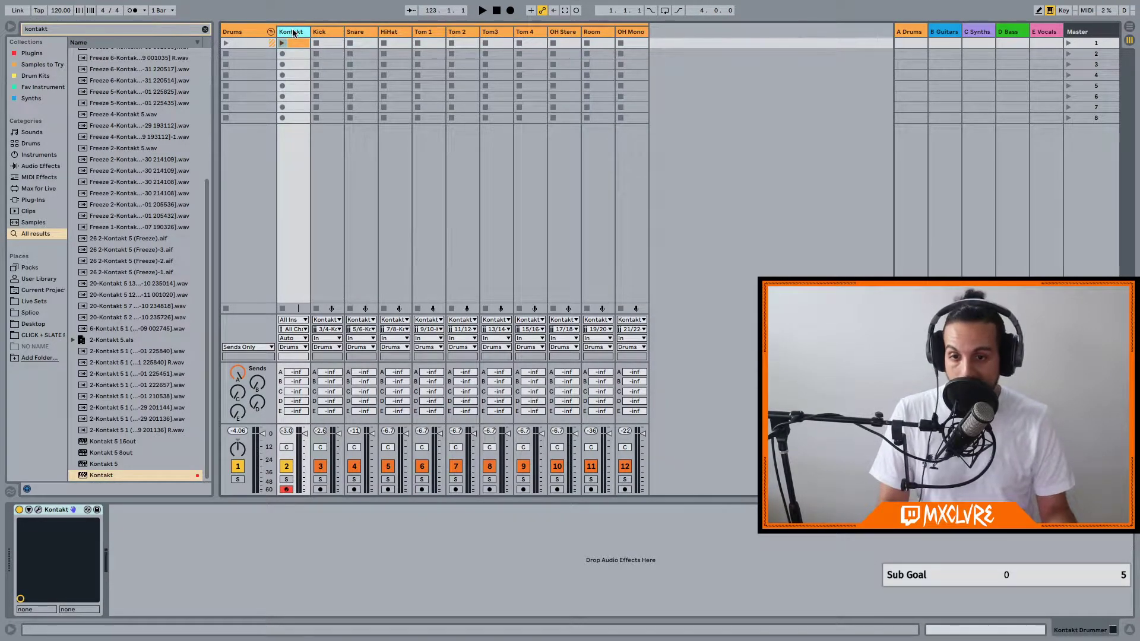
{"action": "left_click", "coordinate": [40, 511]}
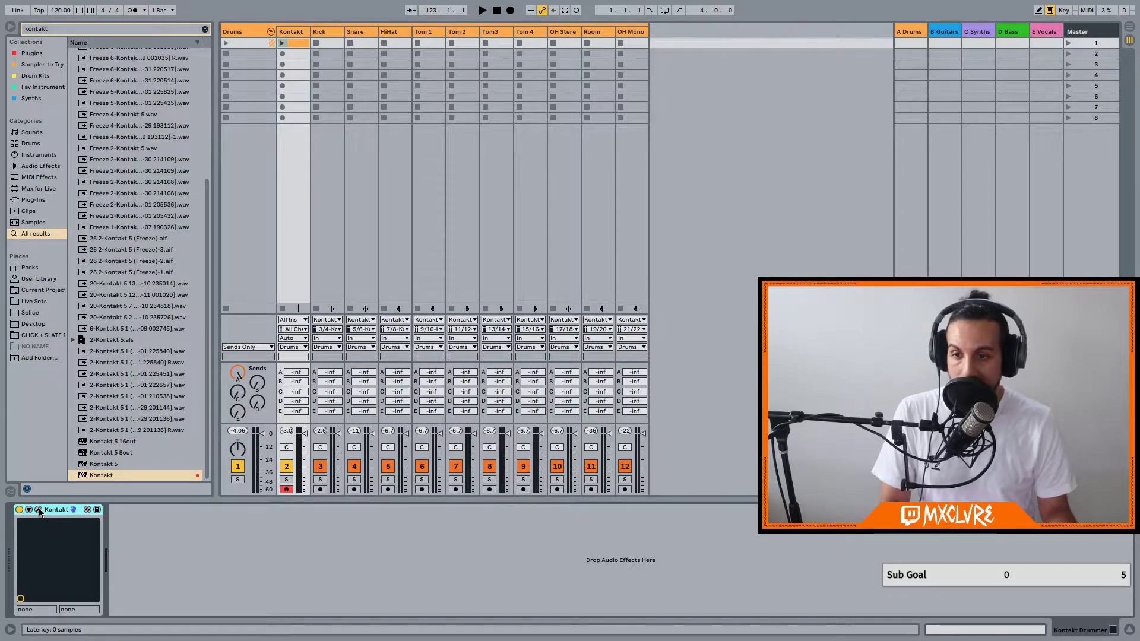
{"action": "left_click", "coordinate": [39, 510]}
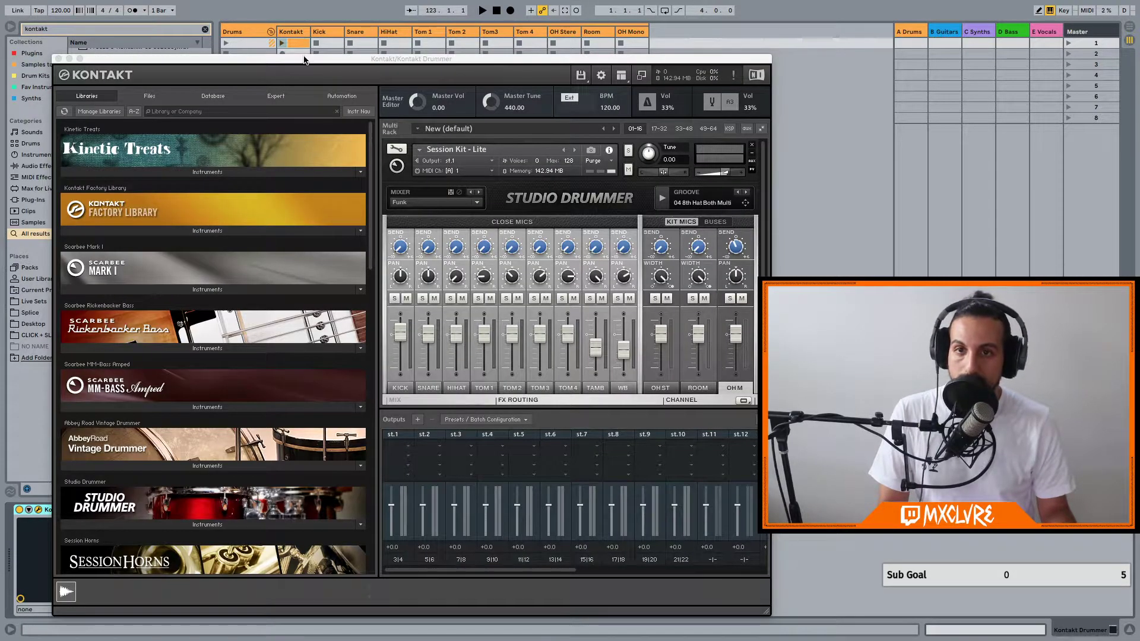
{"action": "left_click_drag", "start_coordinate": [304, 59], "coordinate": [299, 37]}
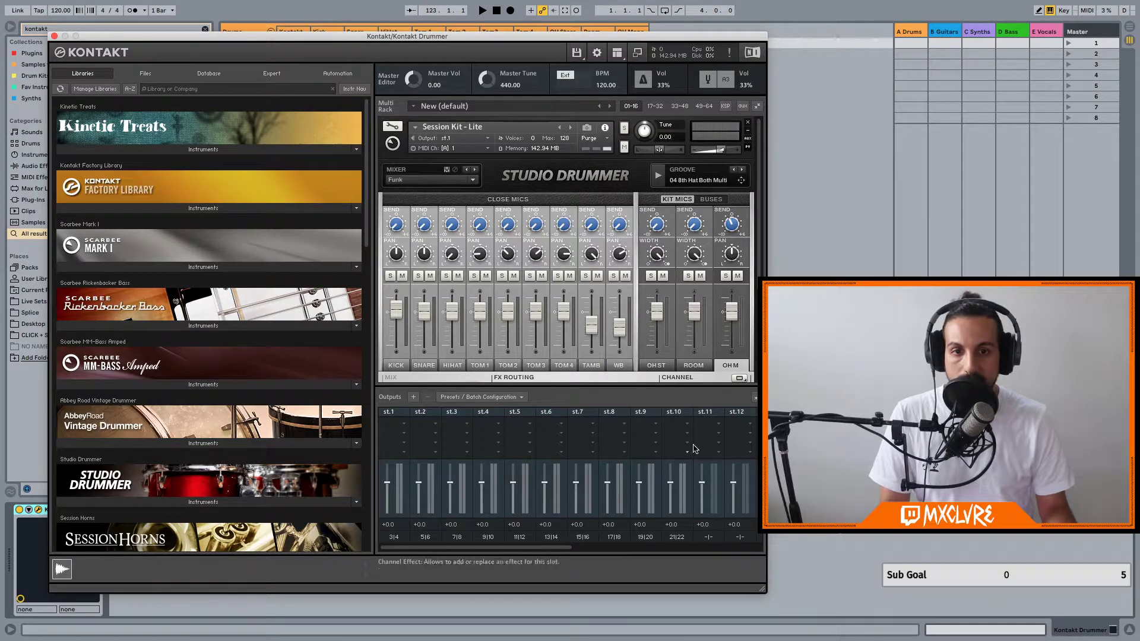
Step: Hide Kontakt's Outputs panel and switch Studio Drummer to its Kit page
{"action": "left_click", "coordinate": [617, 52]}
{"action": "left_click", "coordinate": [635, 76]}
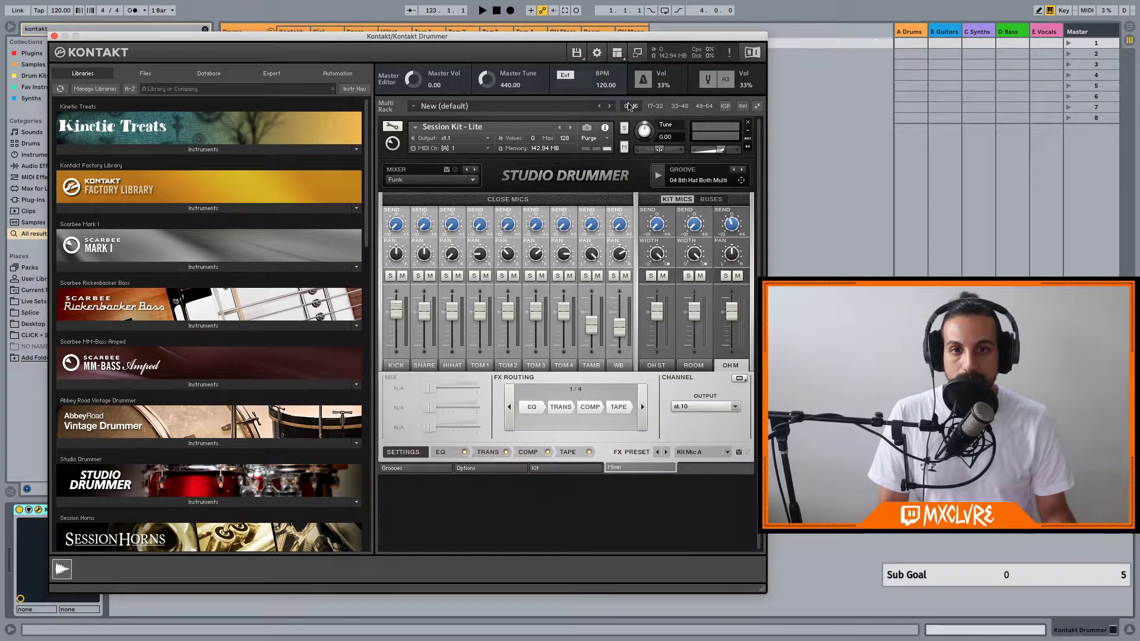
{"action": "left_click", "coordinate": [415, 468]}
{"action": "left_click", "coordinate": [491, 467]}
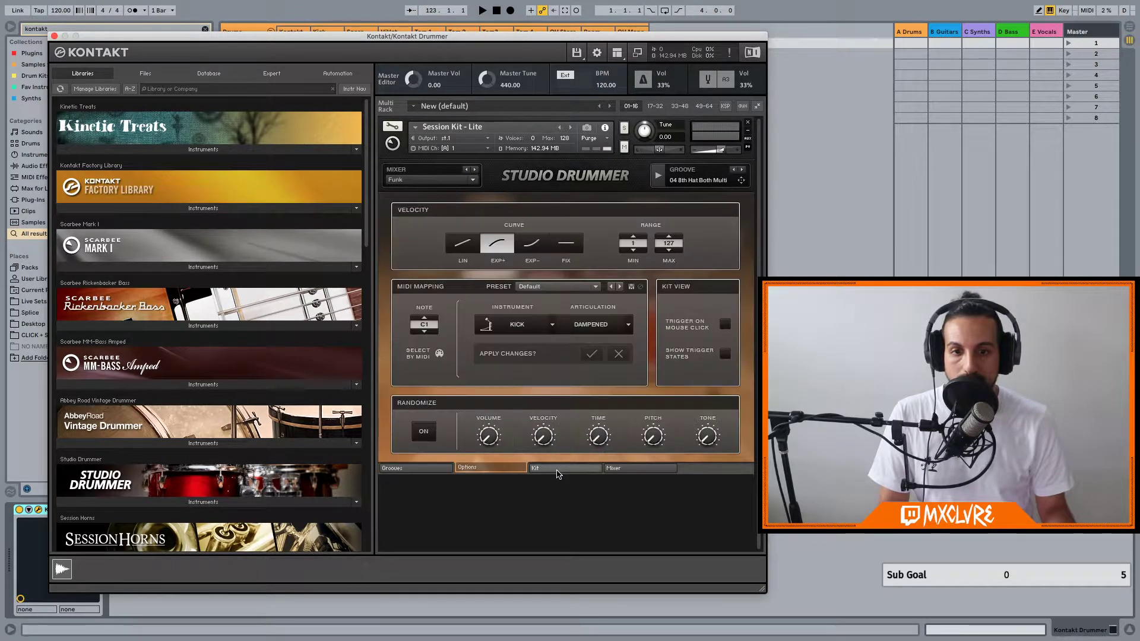
{"action": "left_click", "coordinate": [555, 467]}
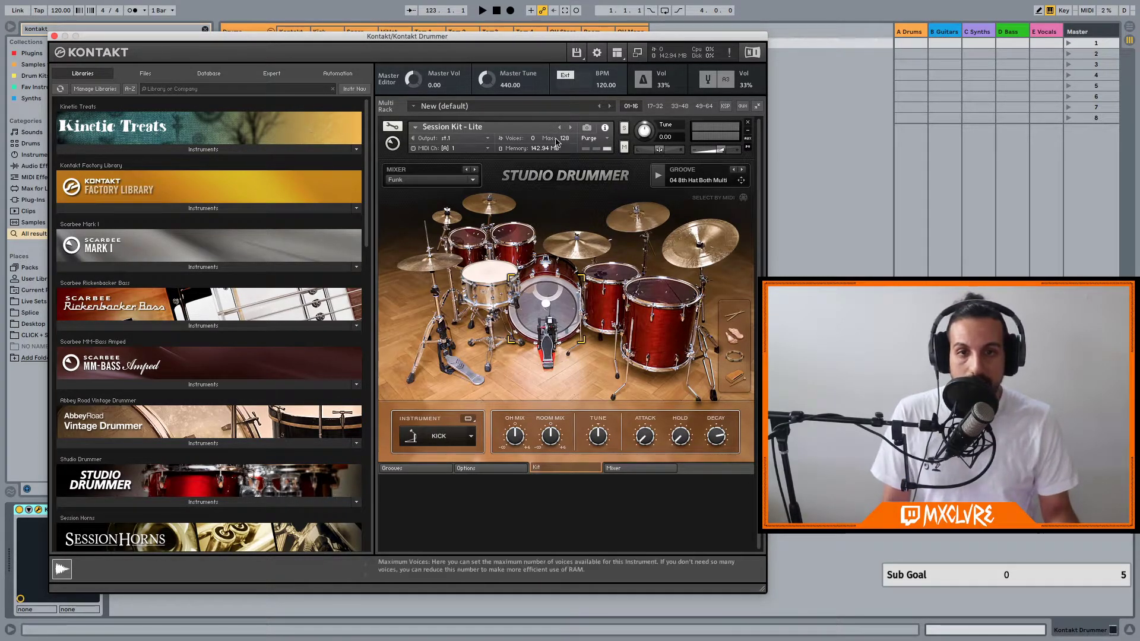
{"action": "left_click_drag", "start_coordinate": [550, 37], "coordinate": [550, 30]}
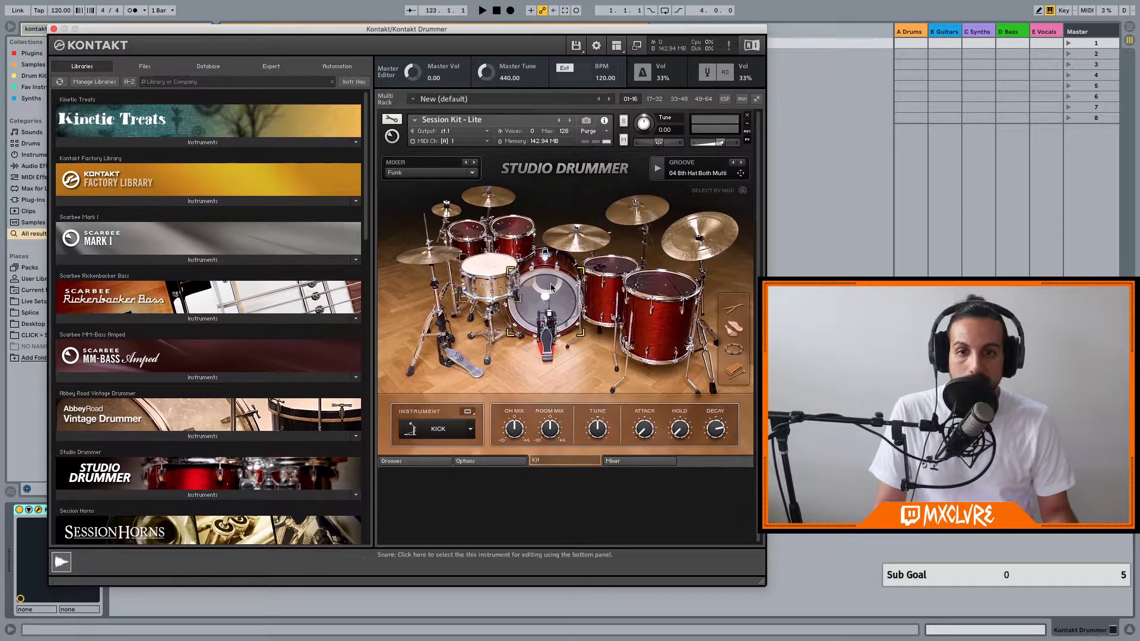
Step: Show the Outputs panel and add 10 stereo (2-channel) outputs, deleting the existing channels
{"action": "left_click", "coordinate": [618, 47]}
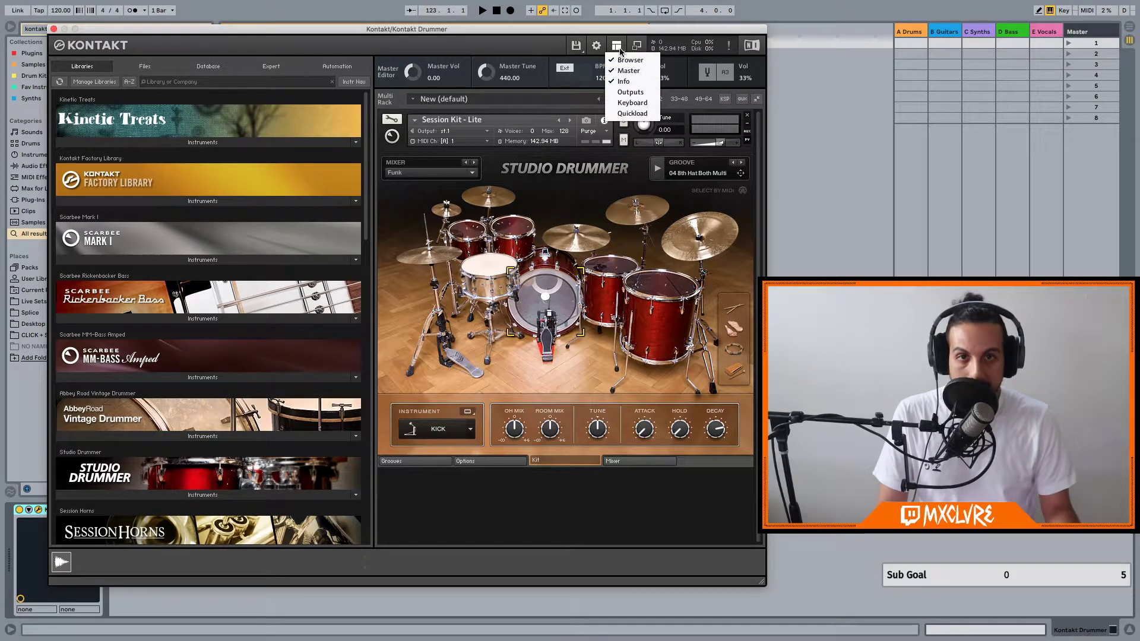
{"action": "left_click", "coordinate": [635, 94]}
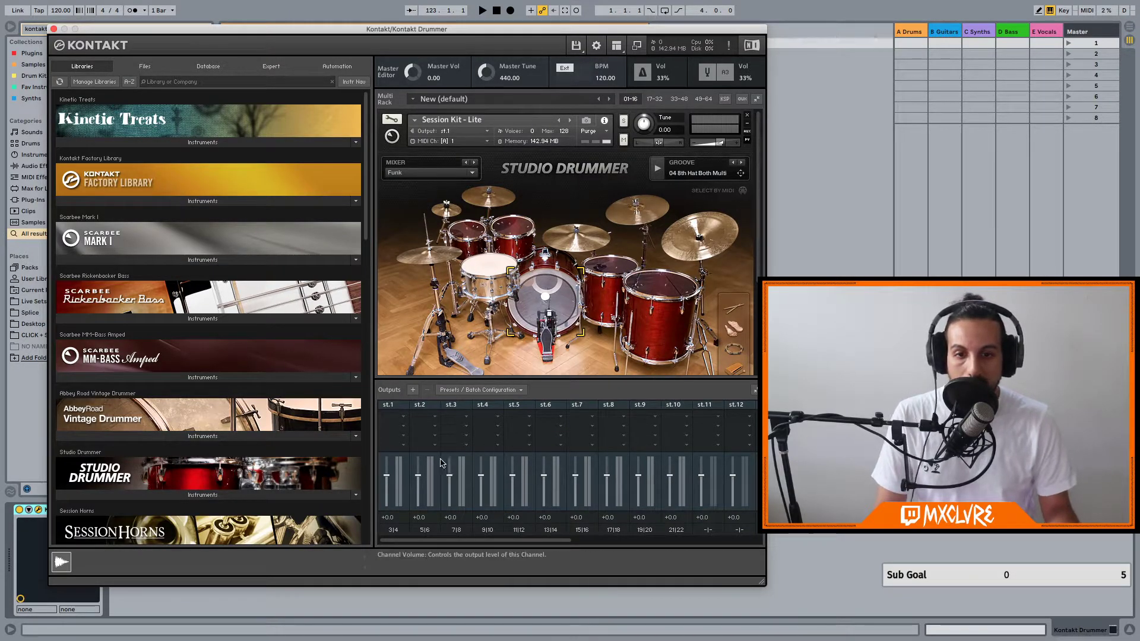
{"action": "left_click", "coordinate": [412, 390]}
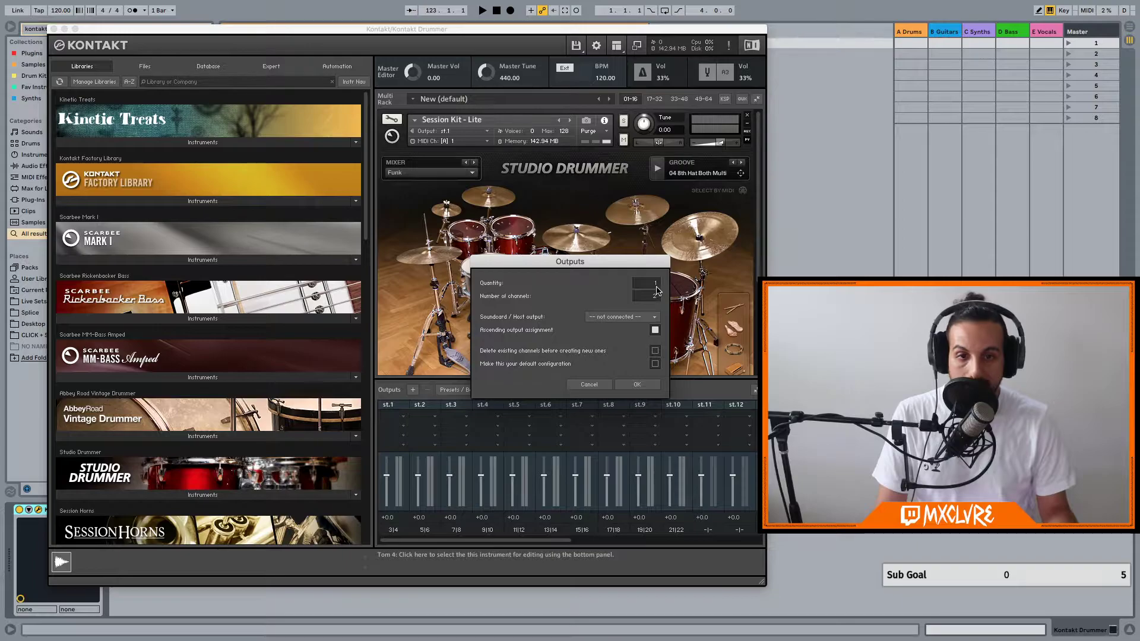
{"action": "left_click_drag", "start_coordinate": [658, 281], "coordinate": [658, 261]}
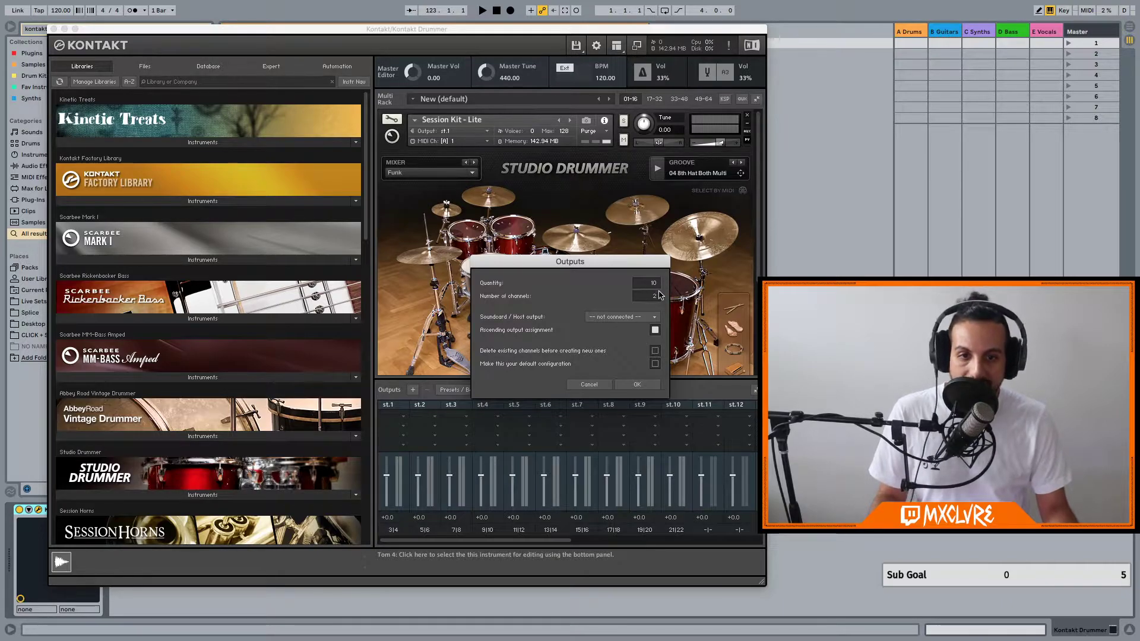
{"action": "left_click", "coordinate": [654, 350]}
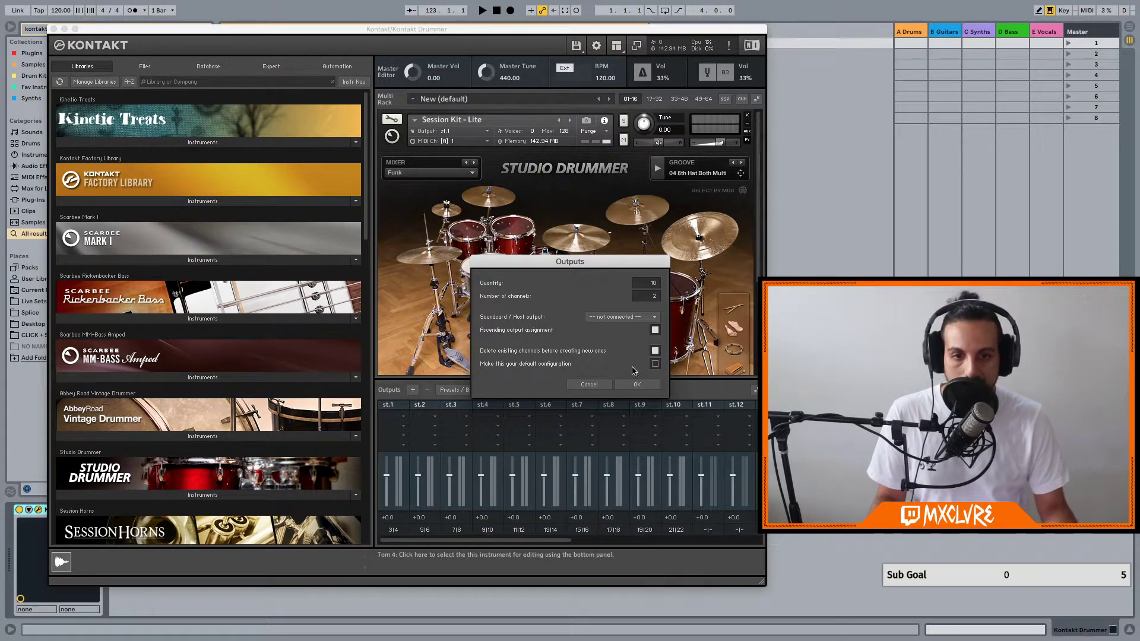
{"action": "left_click", "coordinate": [636, 384]}
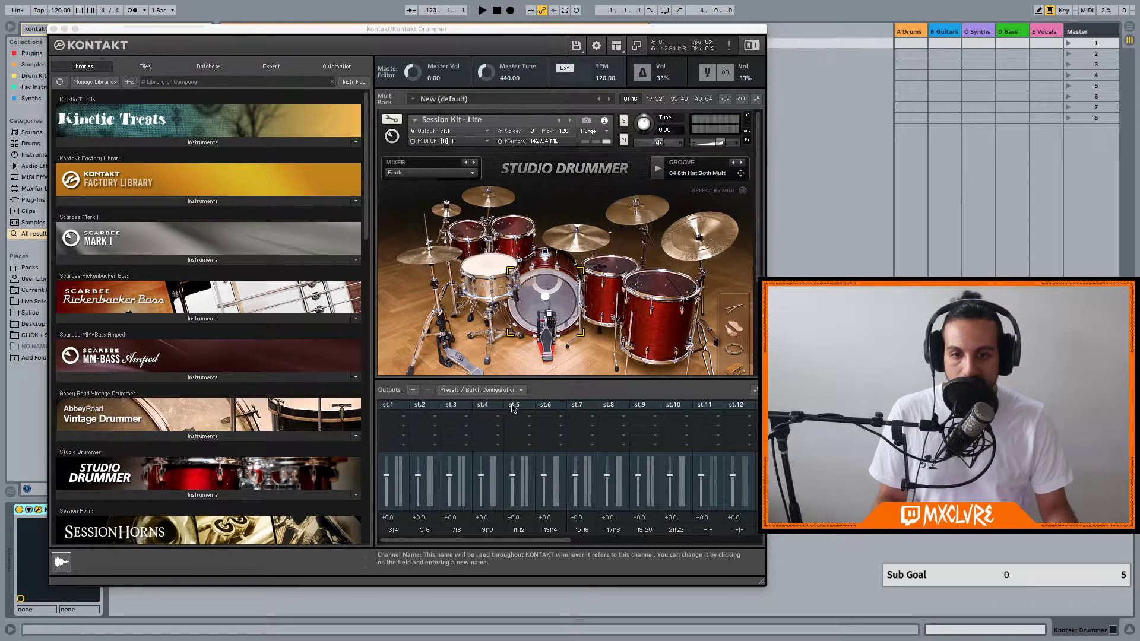
{"action": "scroll", "coordinate": [562, 326], "scroll_direction": "down", "scroll_amount": 3}
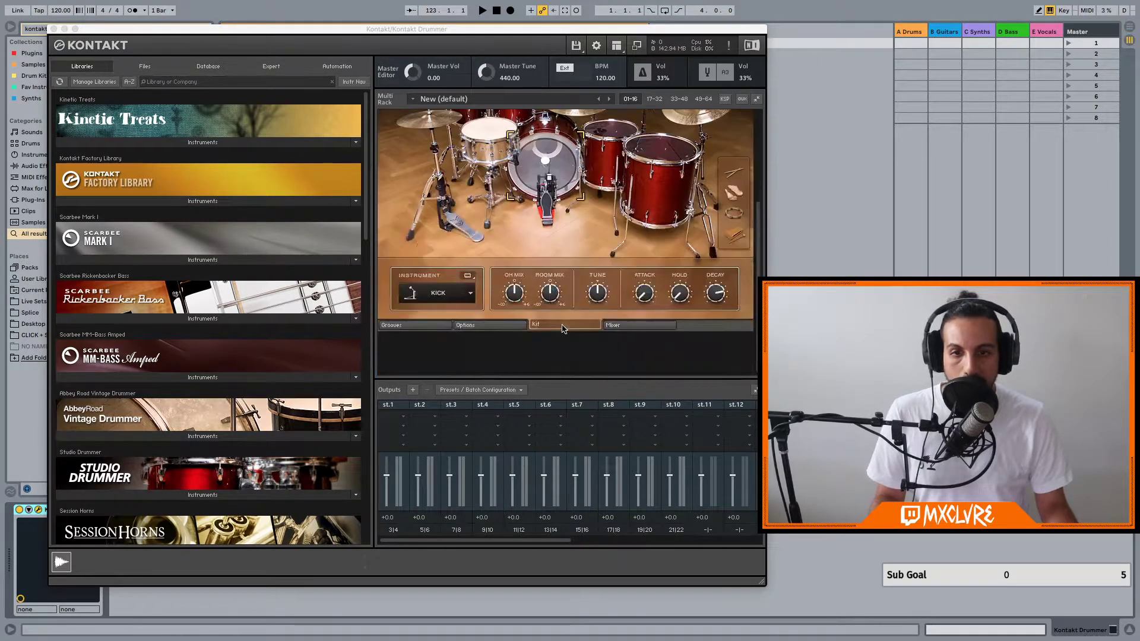
{"action": "left_click", "coordinate": [393, 530]}
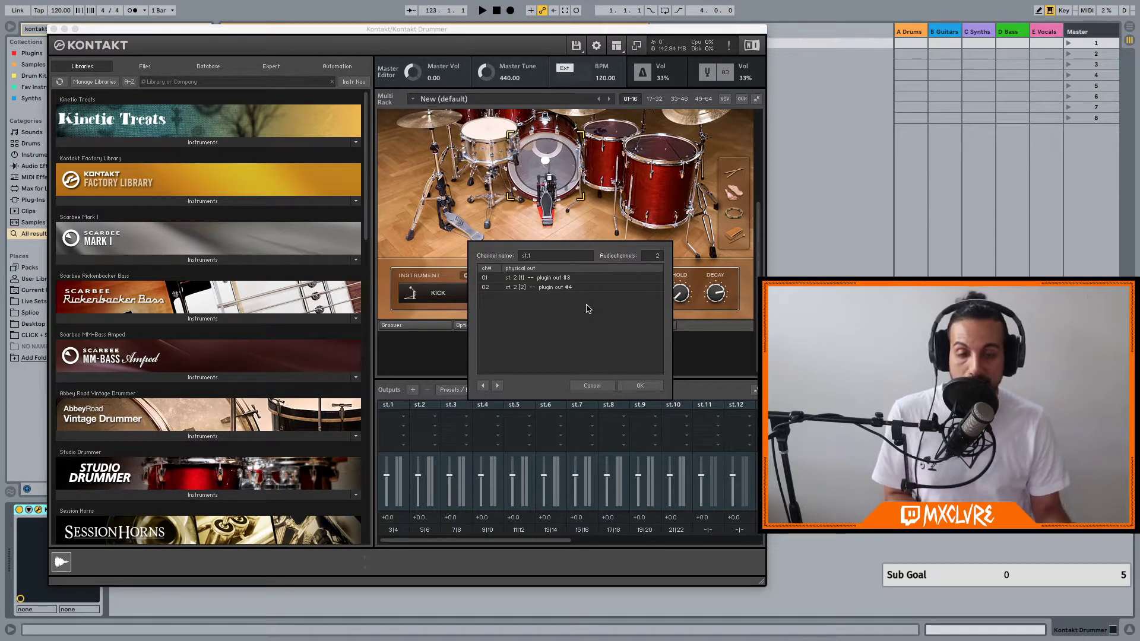
{"action": "left_click", "coordinate": [591, 385]}
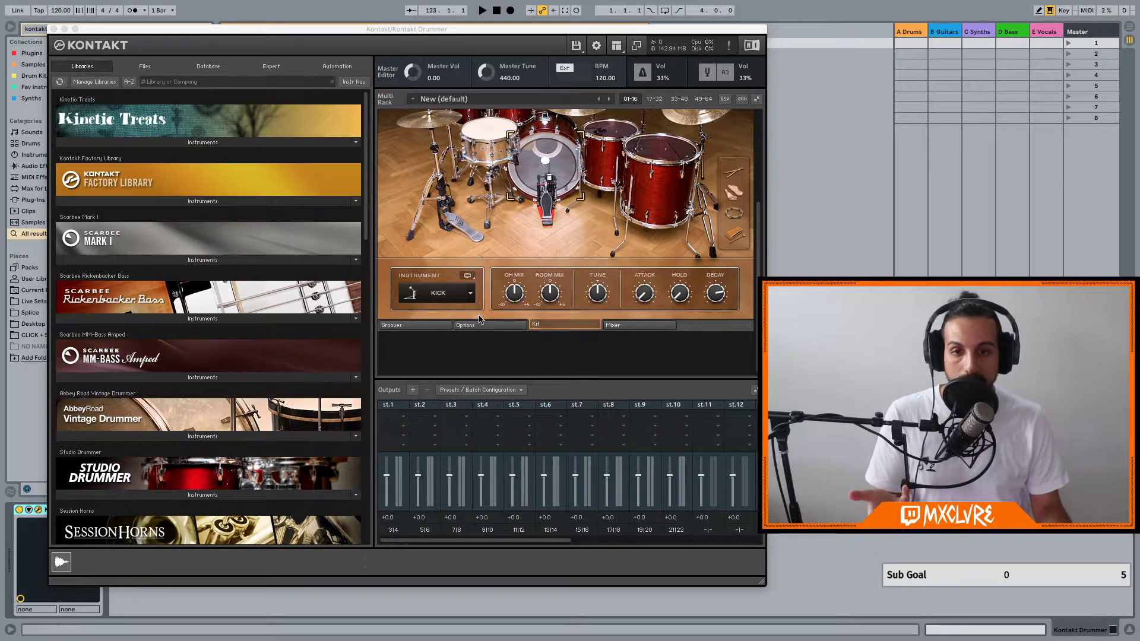
Step: Switch Studio Drummer to the Mixer page and browse st.1's physical output list in Channel Configuration
{"action": "left_click", "coordinate": [639, 325]}
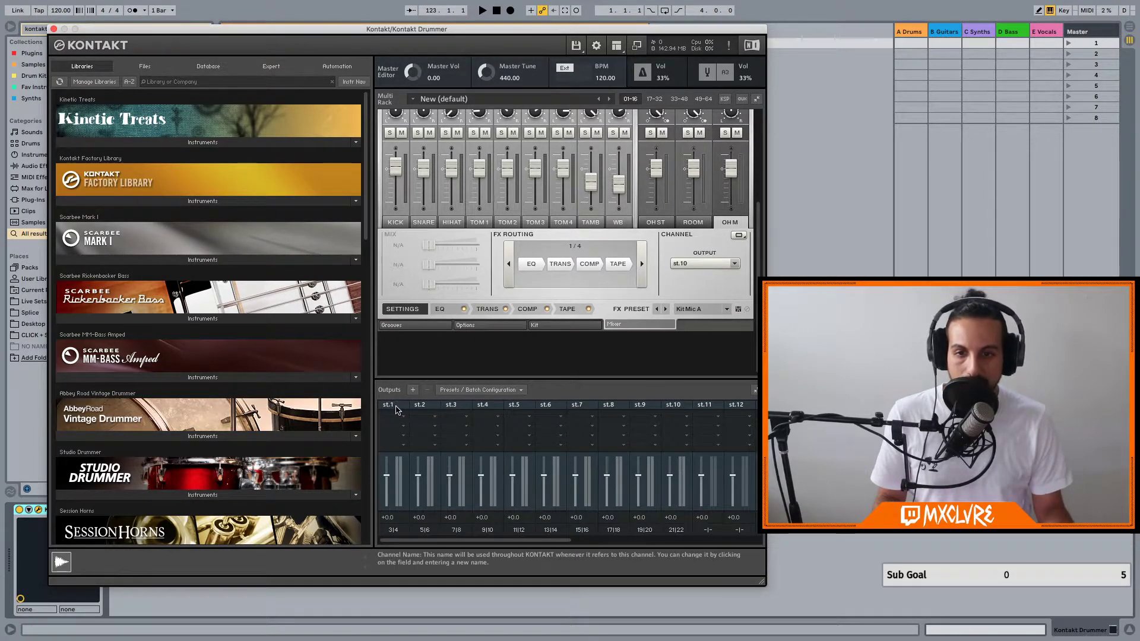
{"action": "left_click", "coordinate": [393, 531]}
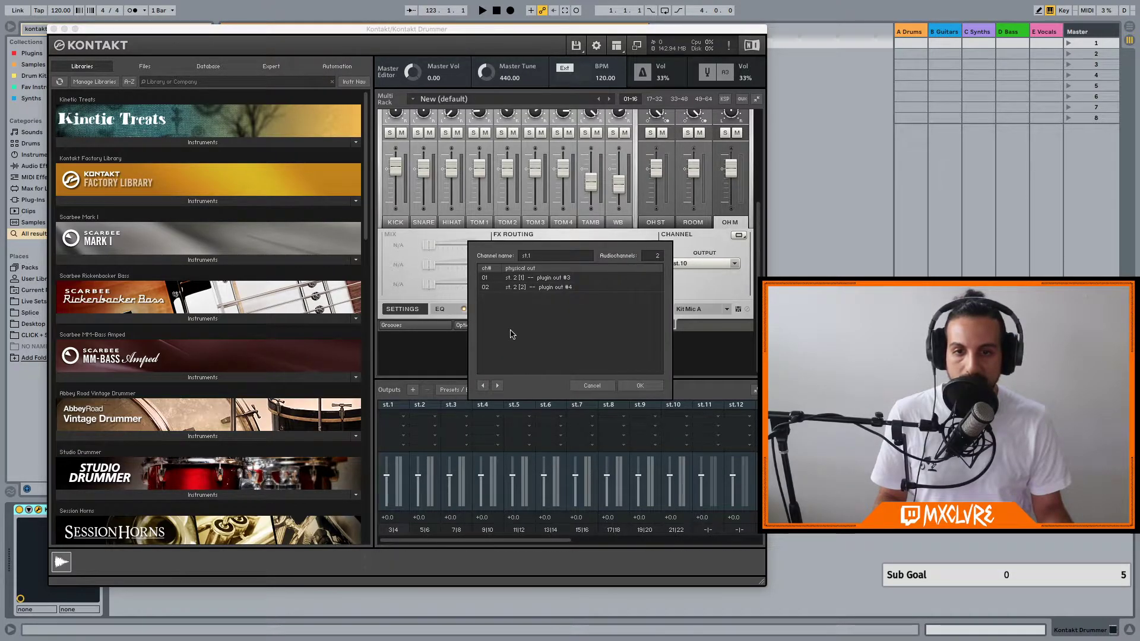
{"action": "left_click", "coordinate": [559, 279]}
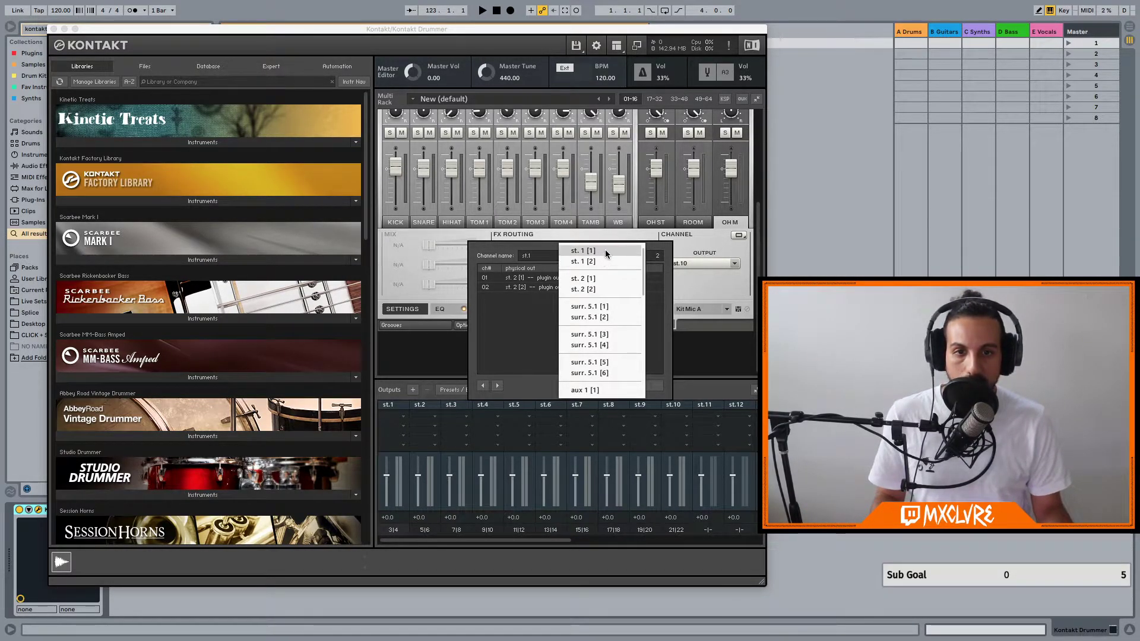
{"action": "scroll", "coordinate": [605, 320], "scroll_direction": "down", "scroll_amount": 10}
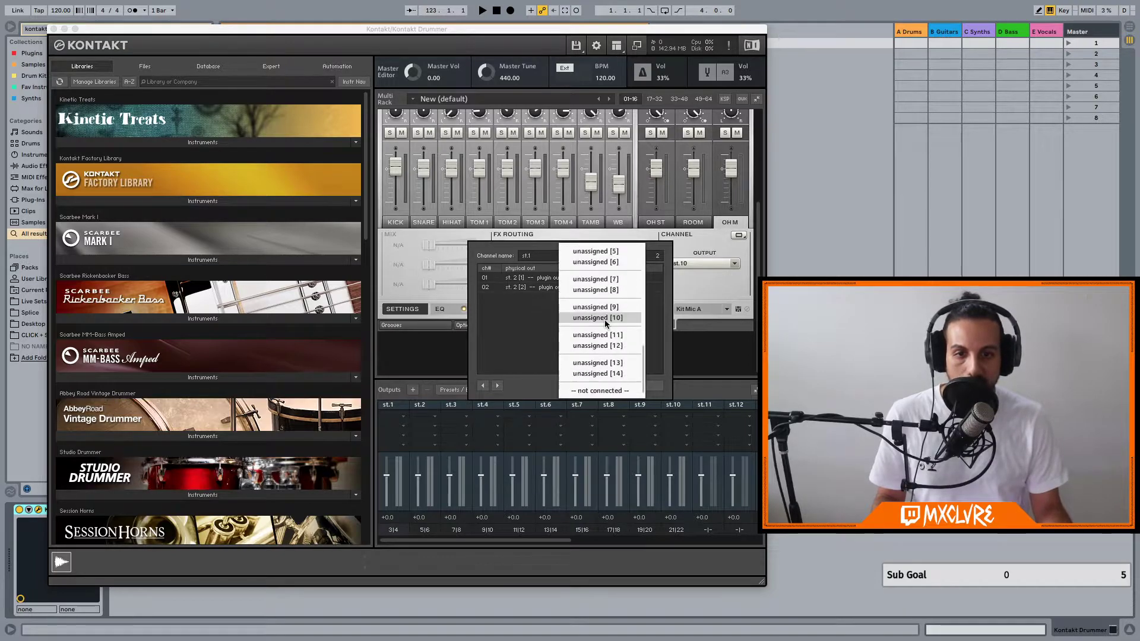
{"action": "scroll", "coordinate": [617, 323], "scroll_direction": "up", "scroll_amount": 10}
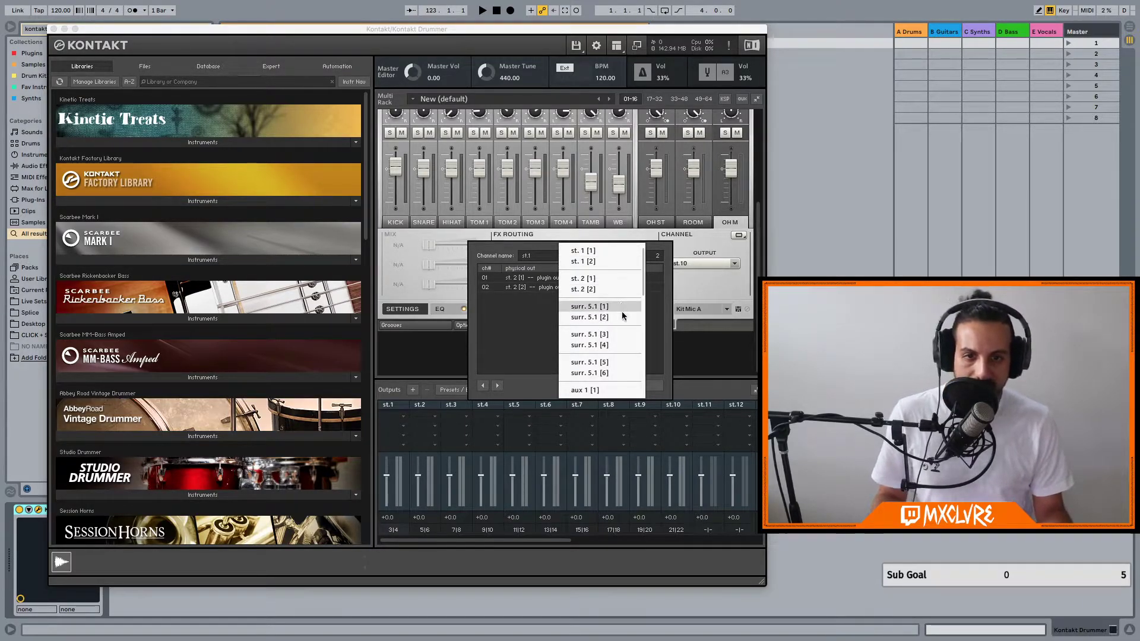
{"action": "scroll", "coordinate": [615, 356], "scroll_direction": "down", "scroll_amount": 10}
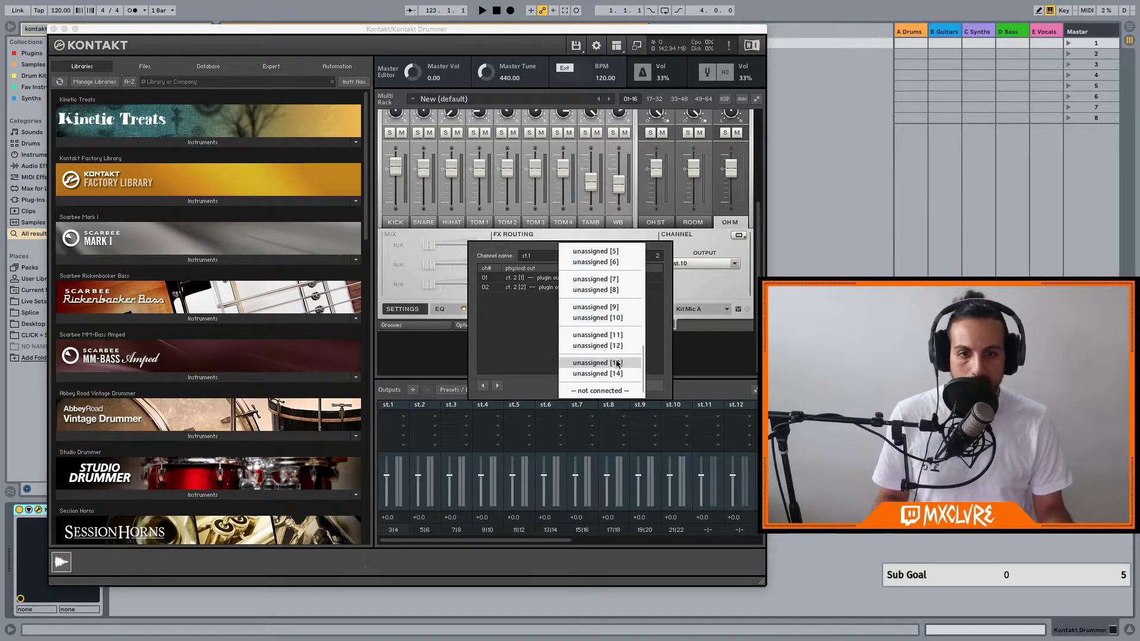
{"action": "scroll", "coordinate": [615, 344], "scroll_direction": "up", "scroll_amount": 10}
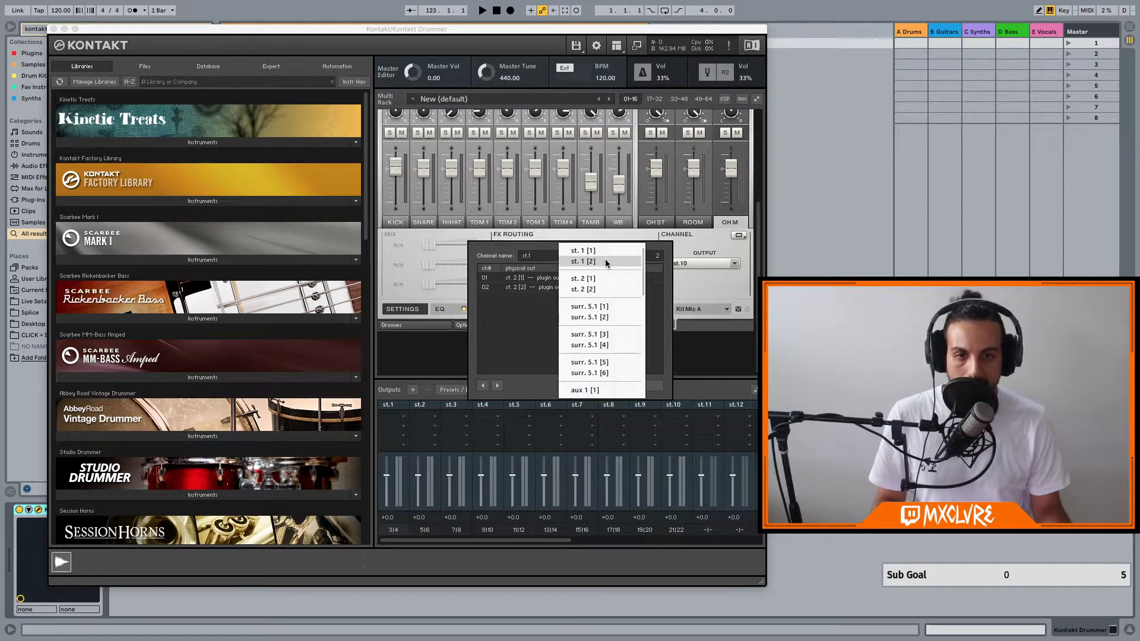
Step: Check st.1's row 02 assignment, then review st.2's physical outputs without changing them
{"action": "left_click", "coordinate": [605, 279]}
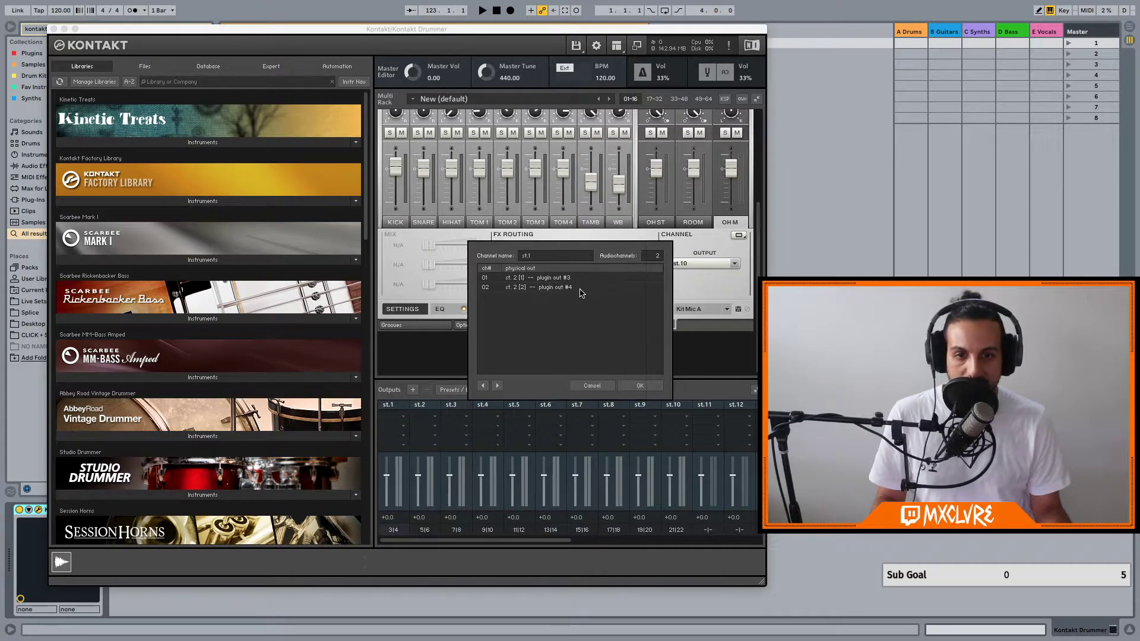
{"action": "left_click", "coordinate": [581, 291]}
{"action": "left_click", "coordinate": [620, 288]}
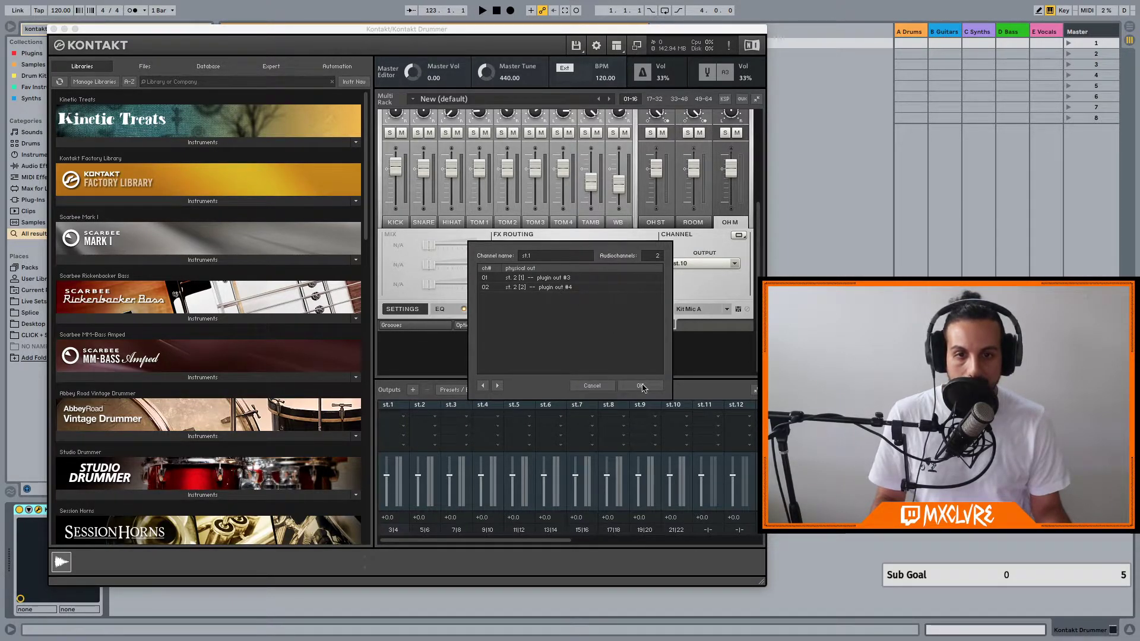
{"action": "left_click", "coordinate": [498, 386]}
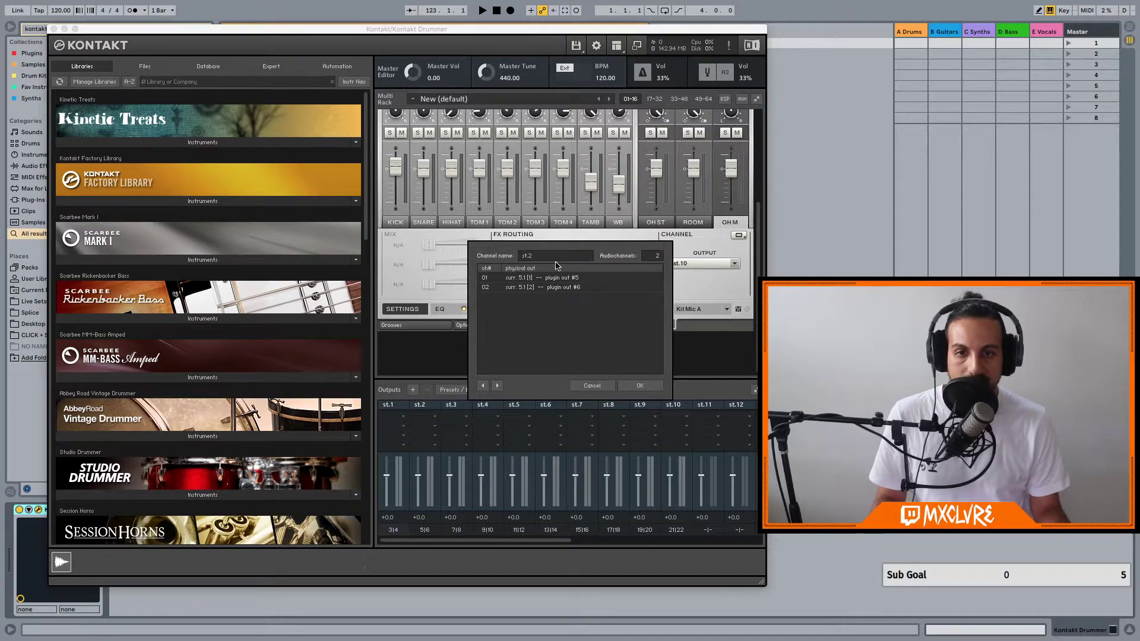
{"action": "left_click", "coordinate": [525, 283]}
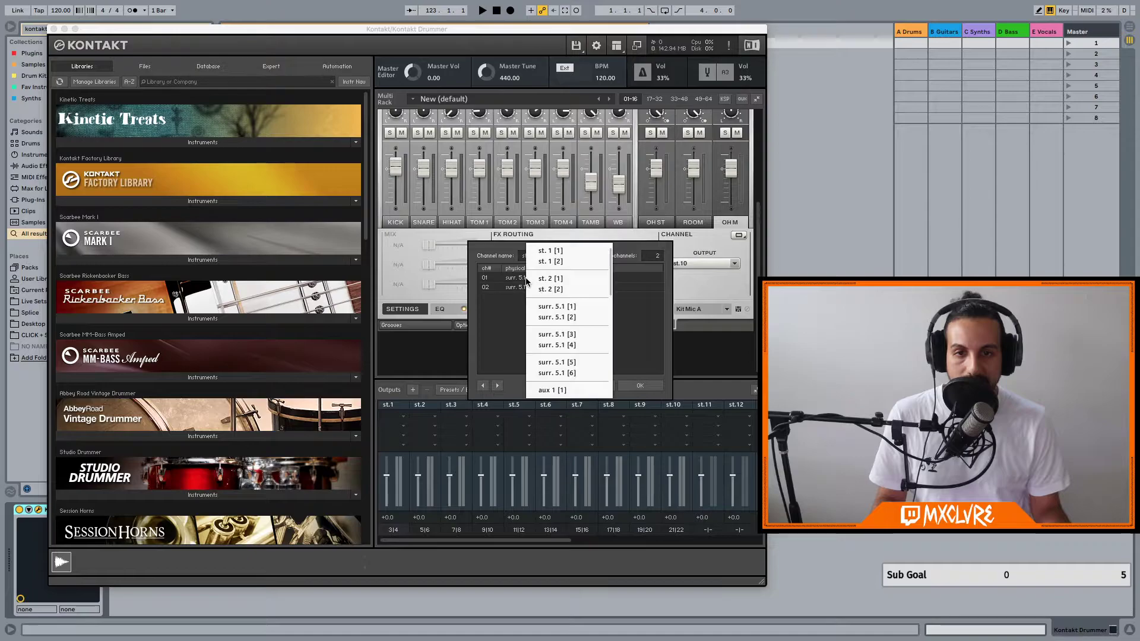
{"action": "left_click", "coordinate": [628, 314]}
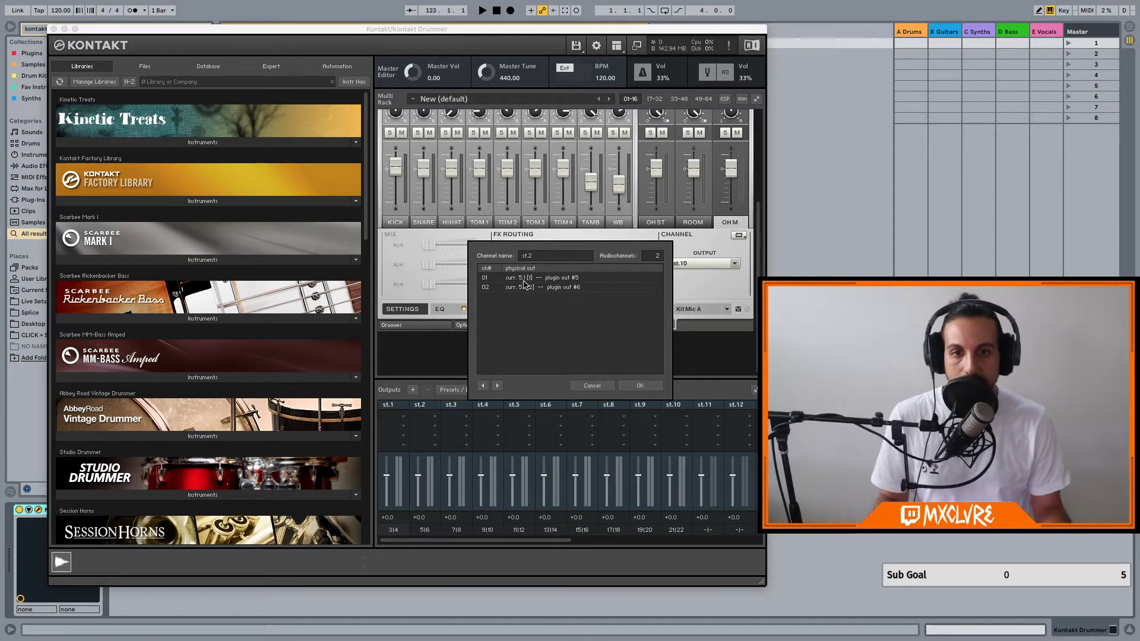
Step: Step through st.3 to st.7, ending on plugin outs 15 and 16, then confirm with OK
{"action": "left_click", "coordinate": [497, 385]}
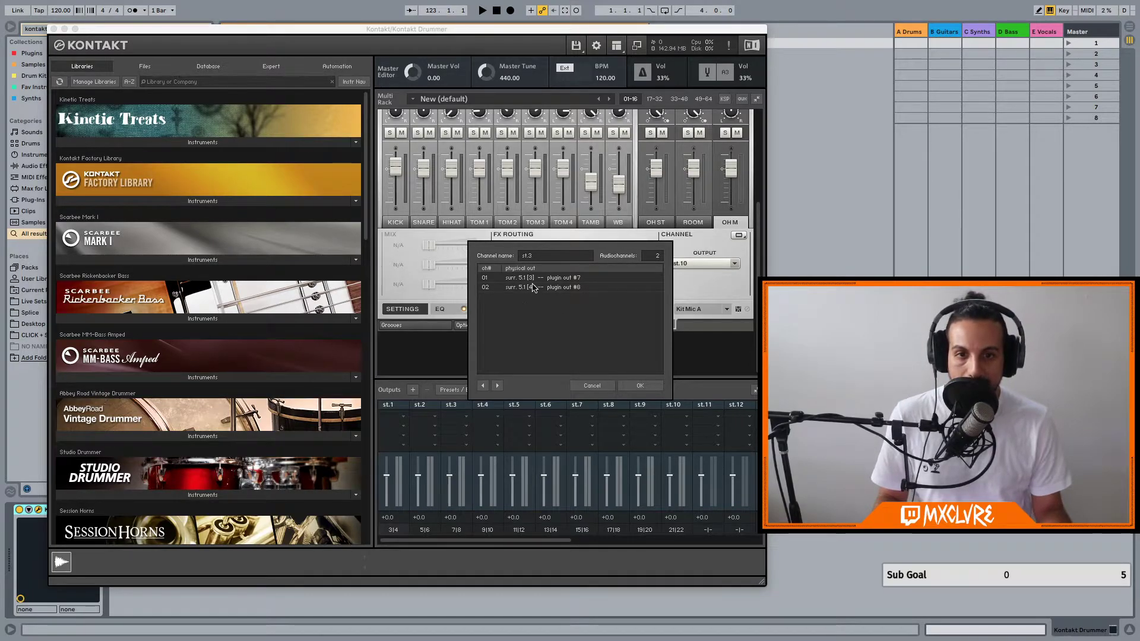
{"action": "left_click", "coordinate": [498, 386]}
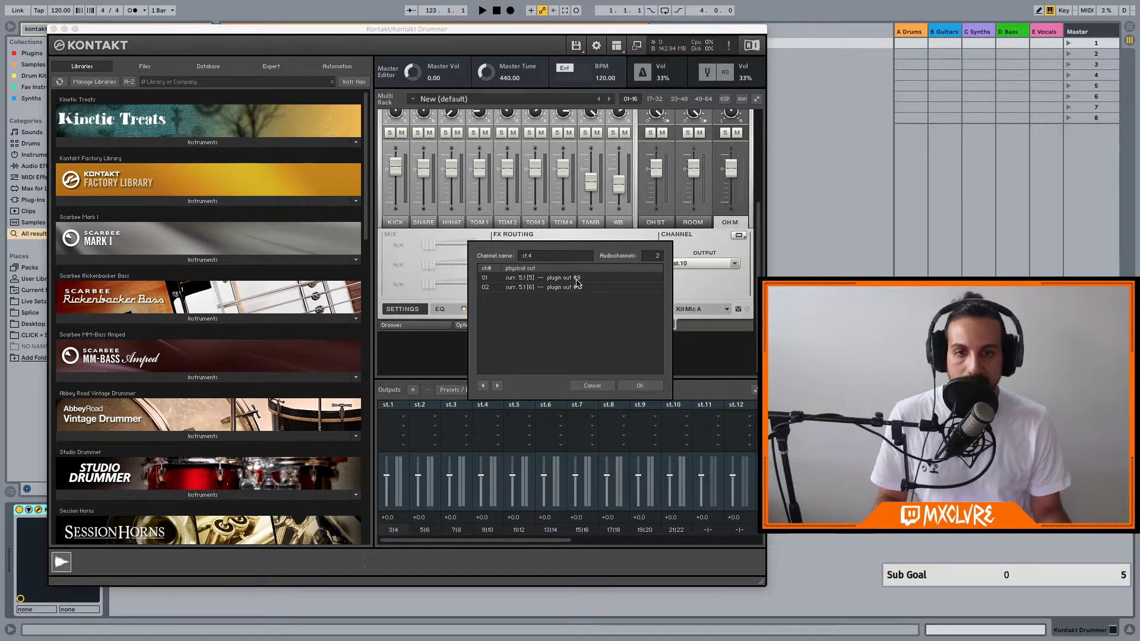
{"action": "left_click", "coordinate": [497, 386]}
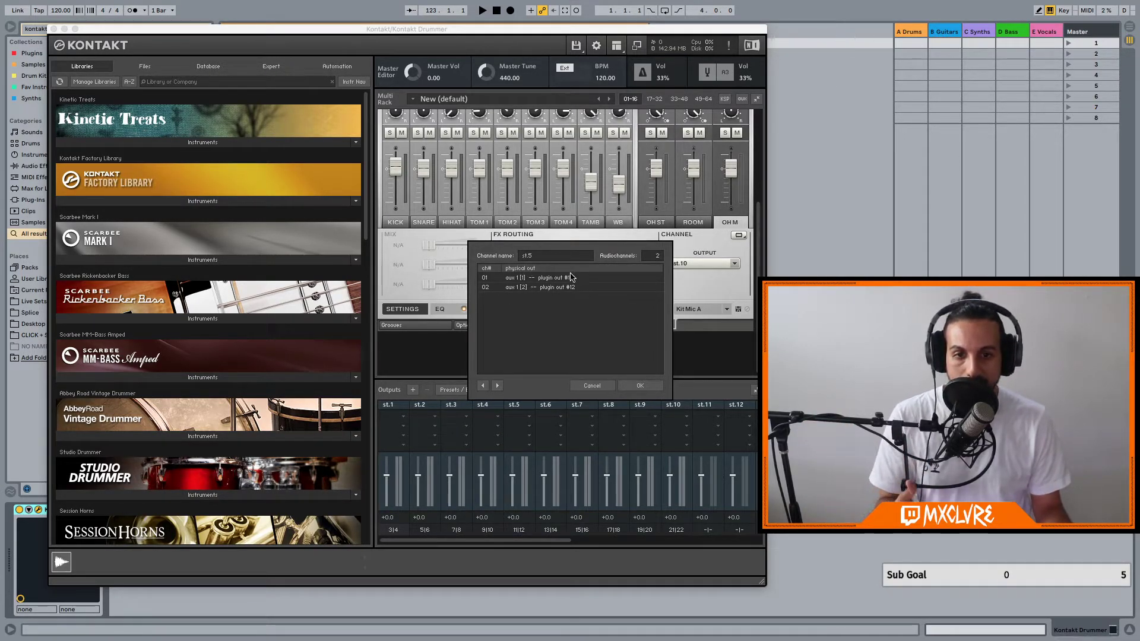
{"action": "left_click", "coordinate": [499, 386]}
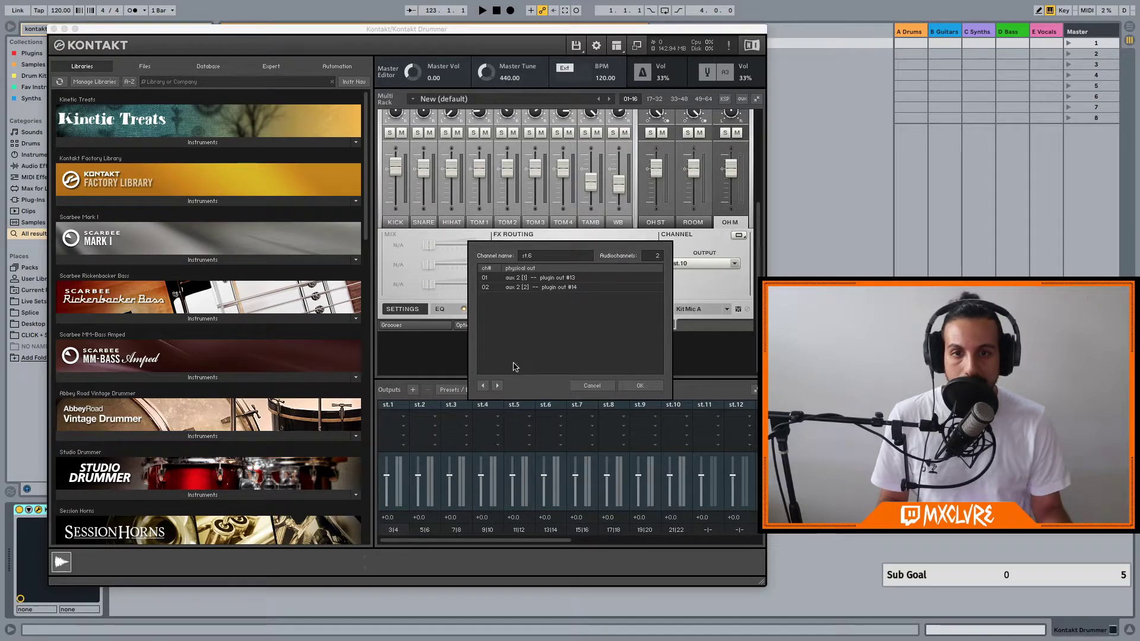
{"action": "left_click", "coordinate": [499, 386]}
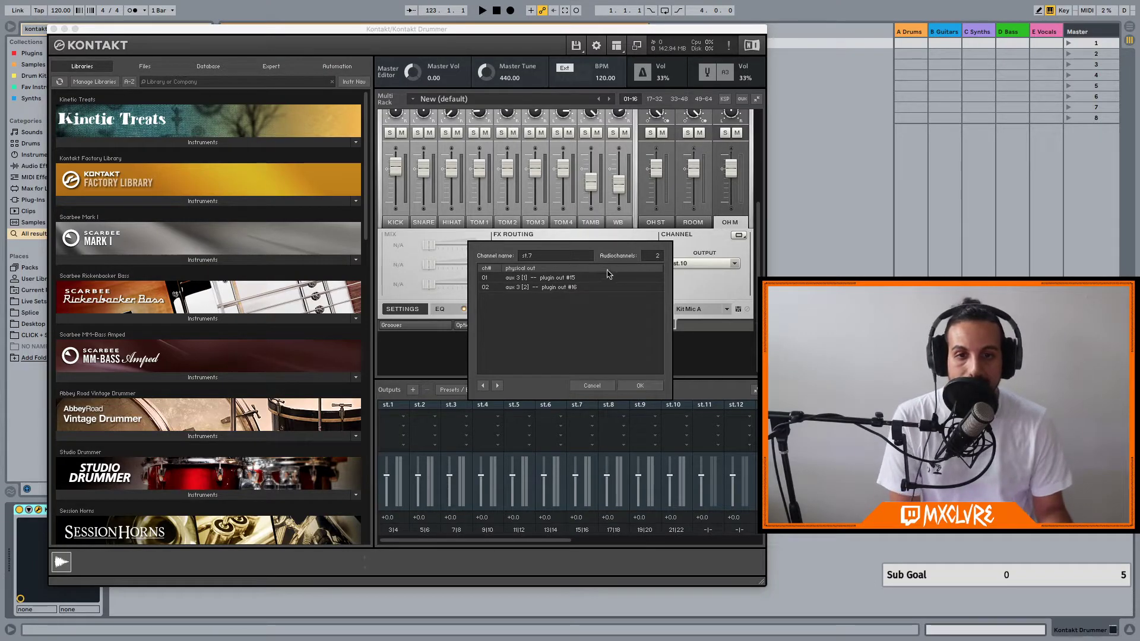
{"action": "left_click", "coordinate": [640, 386]}
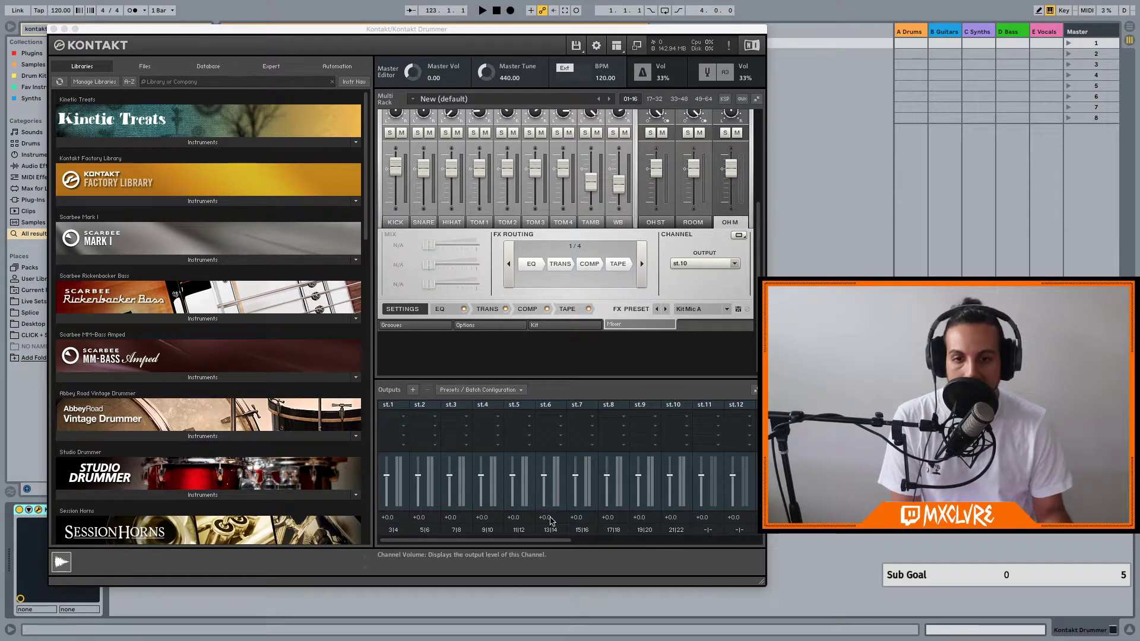
{"action": "left_click_drag", "start_coordinate": [554, 541], "coordinate": [615, 549]}
{"action": "scroll", "coordinate": [445, 500], "scroll_direction": "left", "scroll_amount": 3}
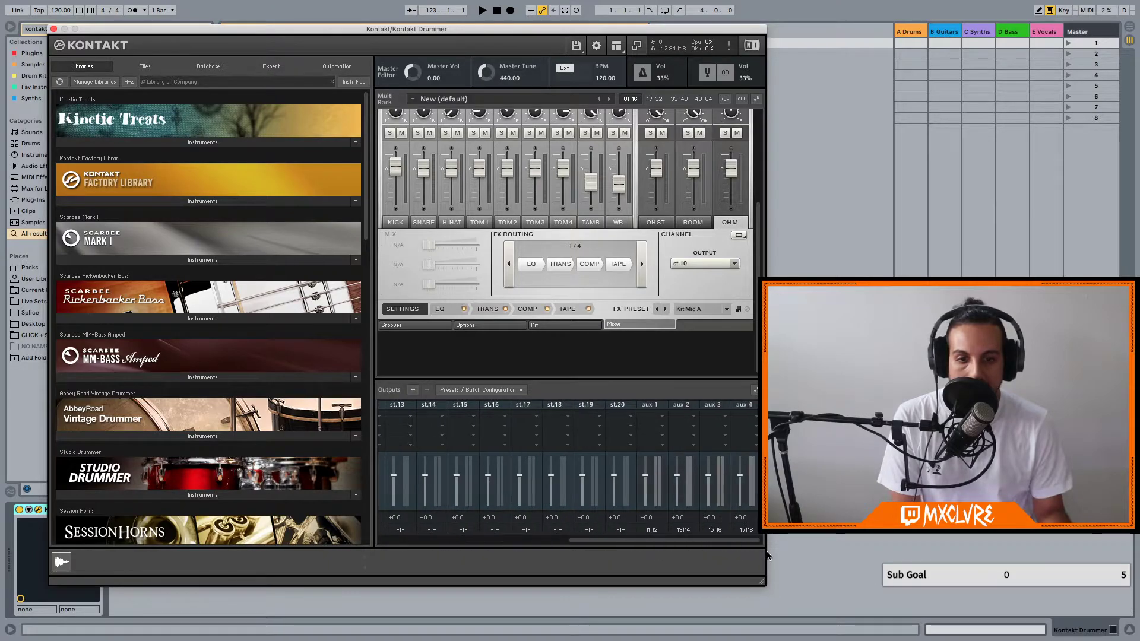
{"action": "left_click", "coordinate": [54, 29]}
{"action": "left_click", "coordinate": [530, 194]}
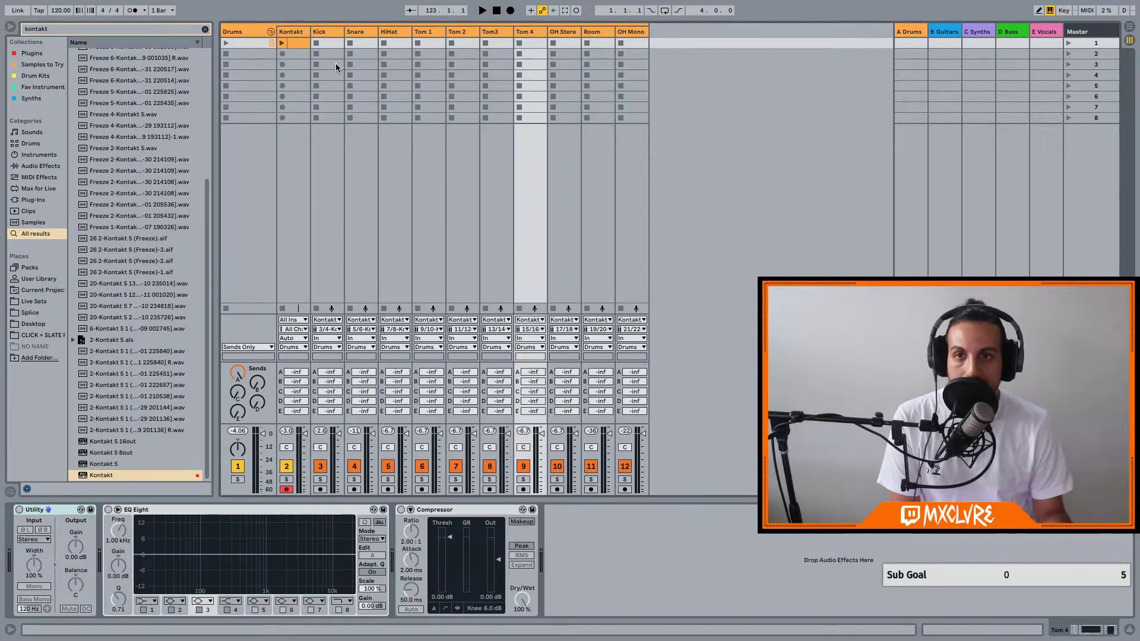
{"action": "left_click", "coordinate": [323, 34]}
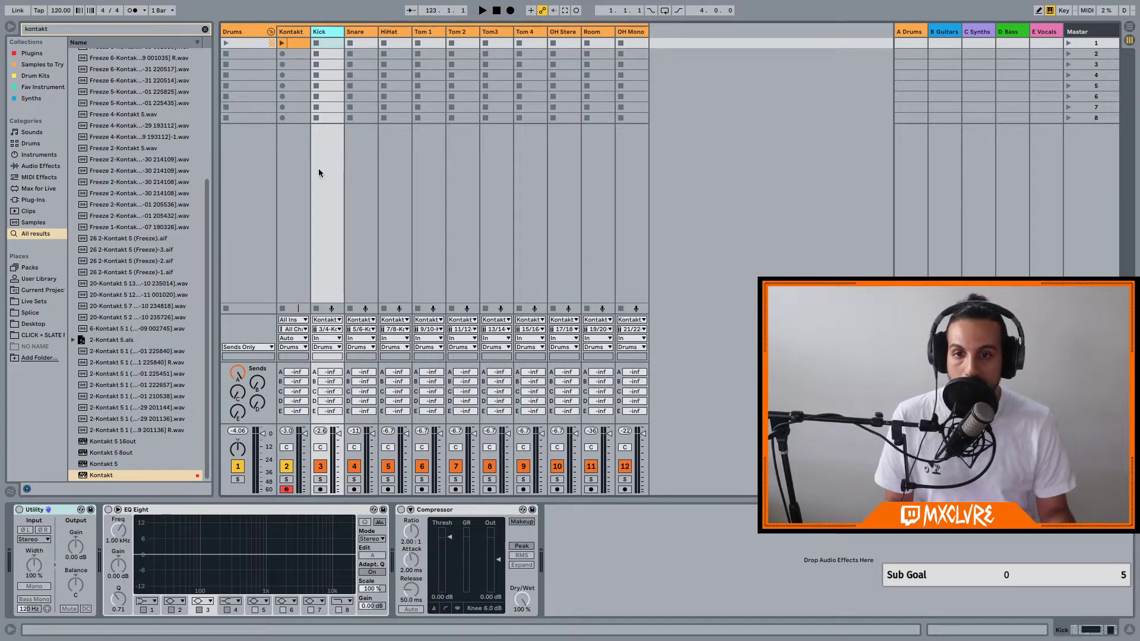
{"action": "left_click", "coordinate": [332, 338]}
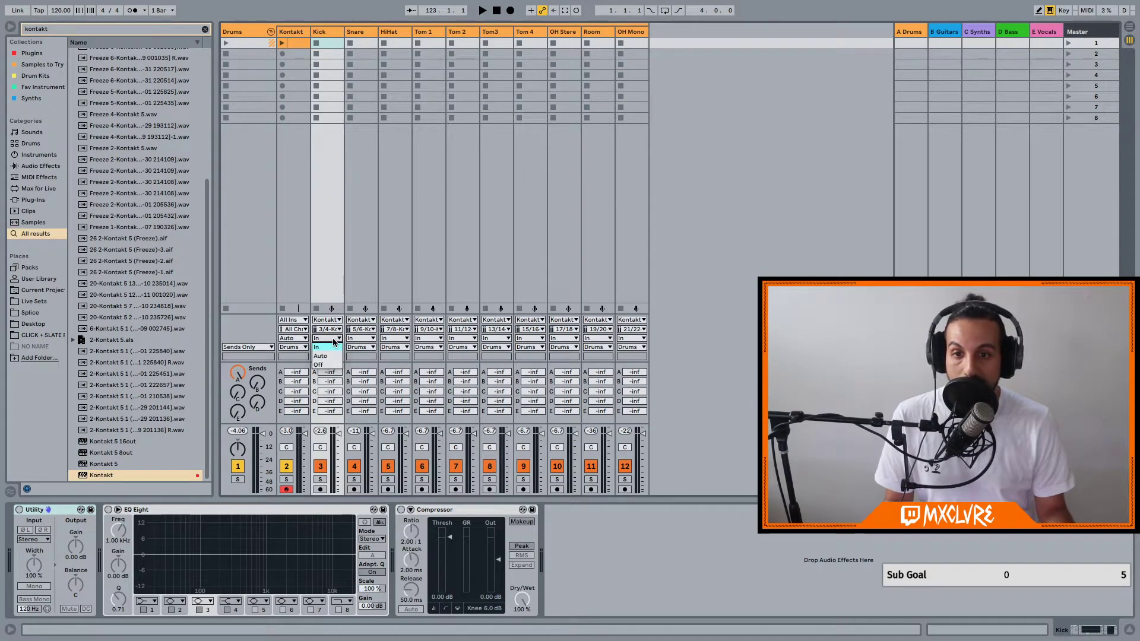
{"action": "left_click", "coordinate": [330, 349]}
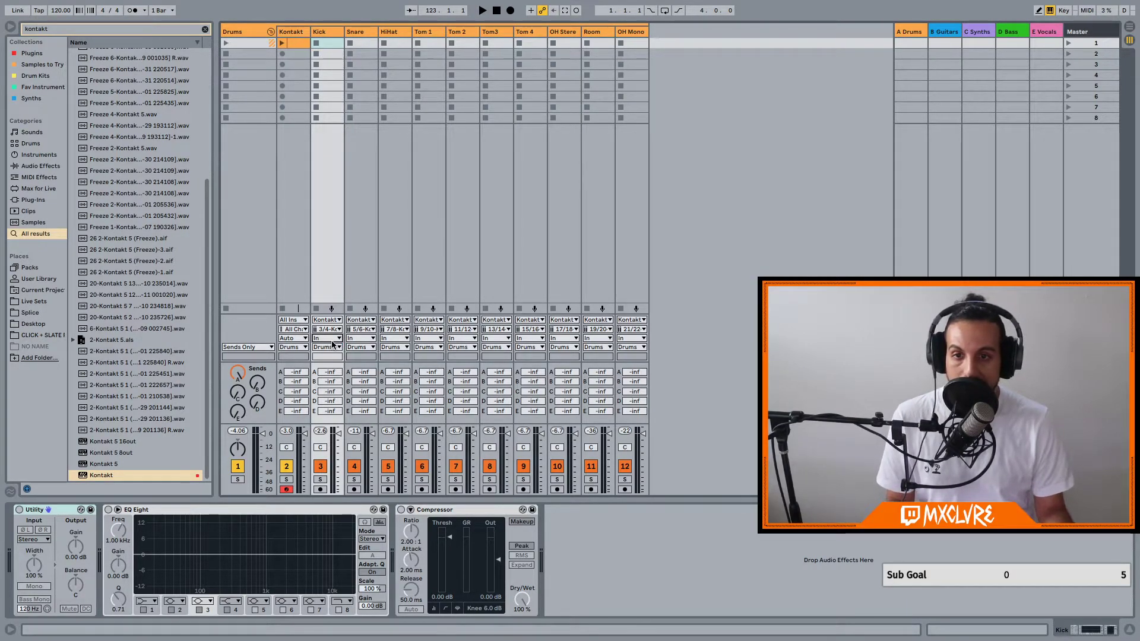
{"action": "left_click", "coordinate": [335, 321]}
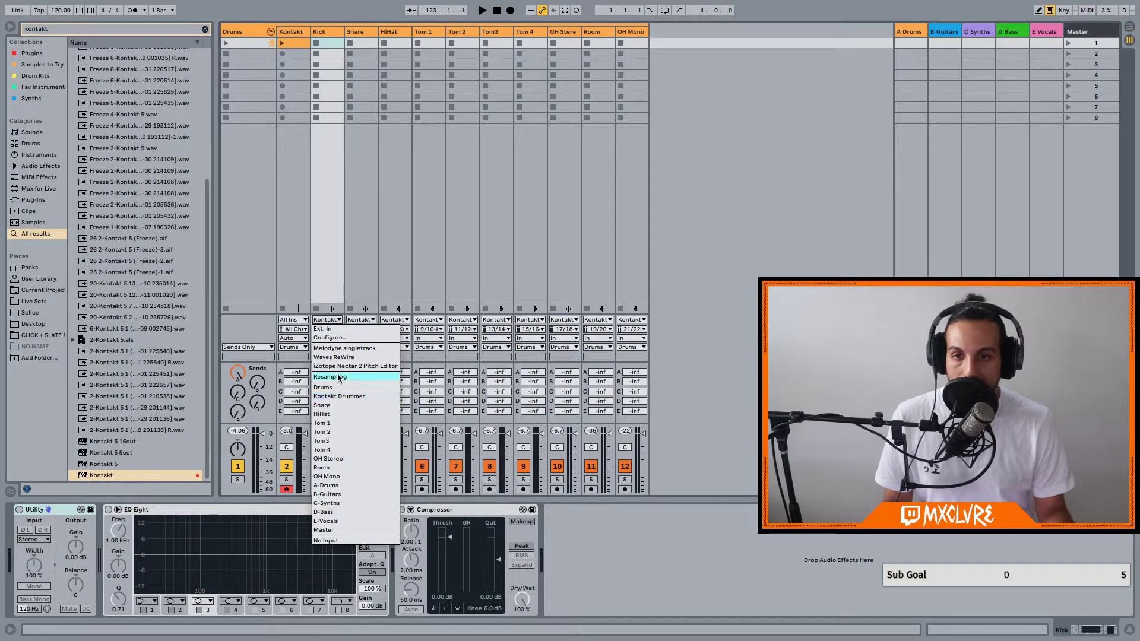
{"action": "left_click", "coordinate": [339, 396]}
{"action": "left_click", "coordinate": [335, 330]}
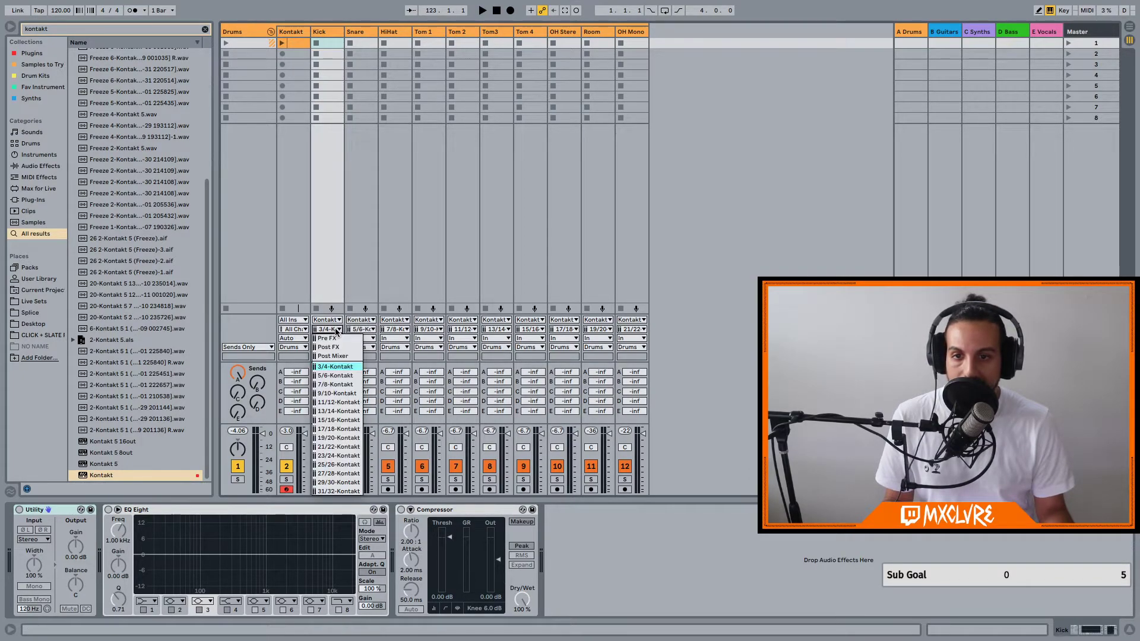
{"action": "left_click", "coordinate": [340, 367]}
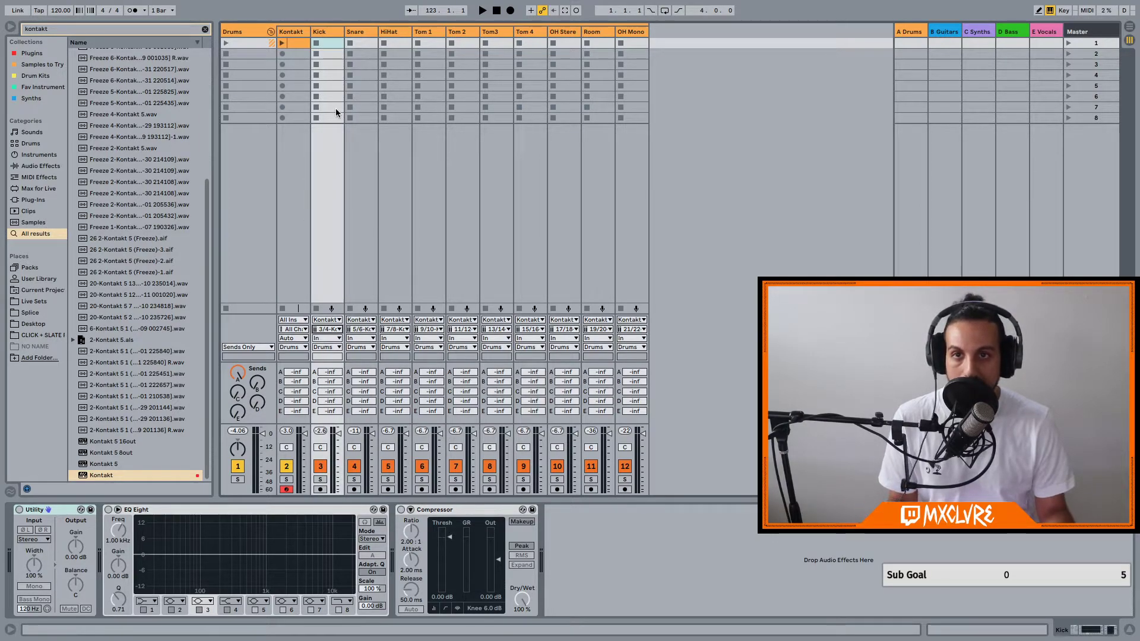
{"action": "left_click", "coordinate": [369, 330]}
{"action": "left_click", "coordinate": [370, 331]}
{"action": "left_click", "coordinate": [400, 330]}
{"action": "left_click", "coordinate": [400, 332]}
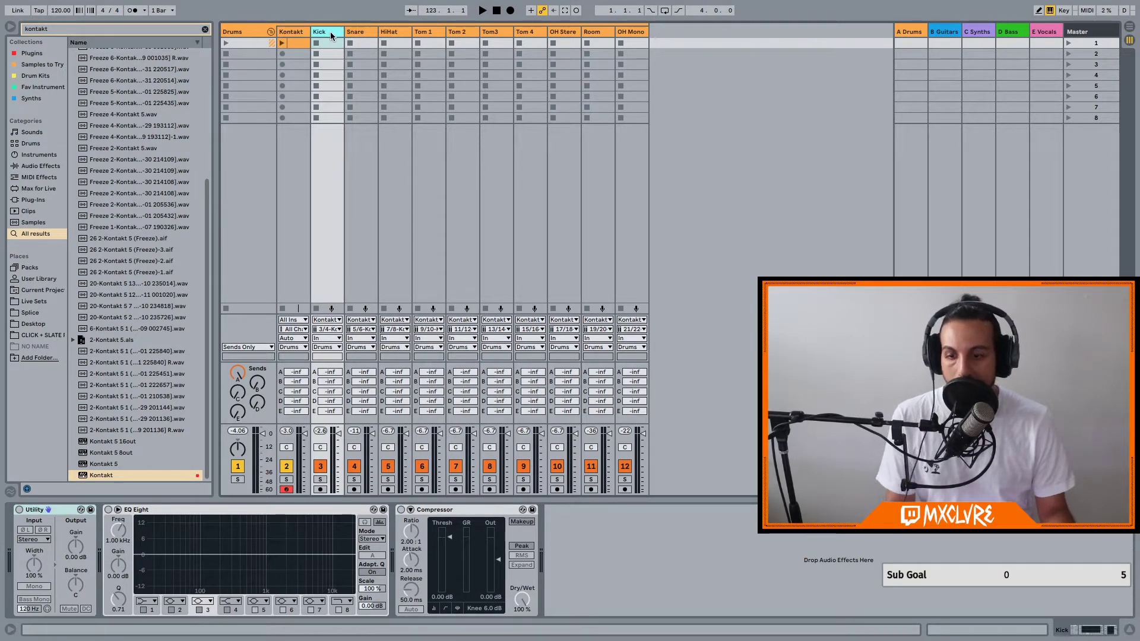
{"action": "left_click", "coordinate": [632, 39], "text": "shift"}
{"action": "left_click", "coordinate": [324, 33]}
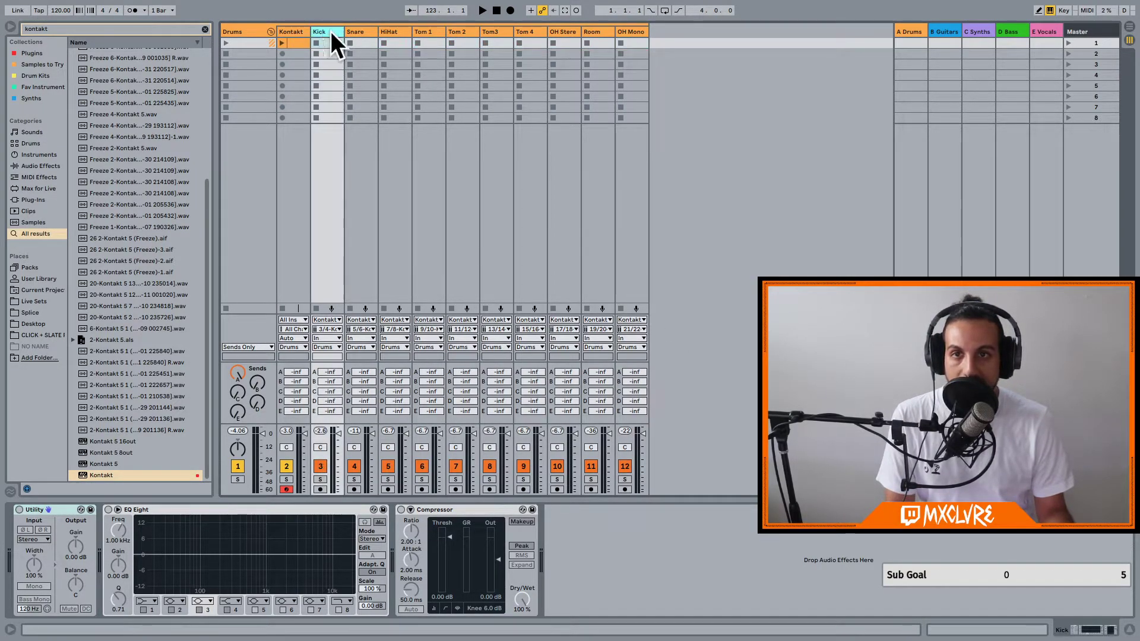
{"action": "left_click", "coordinate": [632, 33], "text": "shift"}
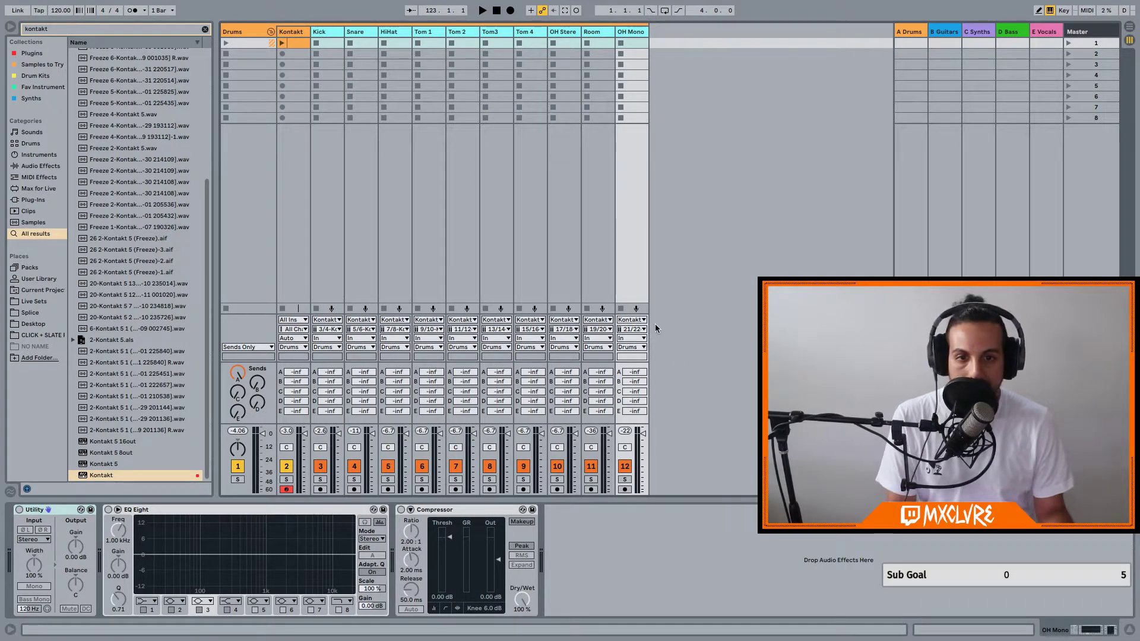
{"action": "left_click", "coordinate": [348, 33]}
{"action": "left_click", "coordinate": [343, 34]}
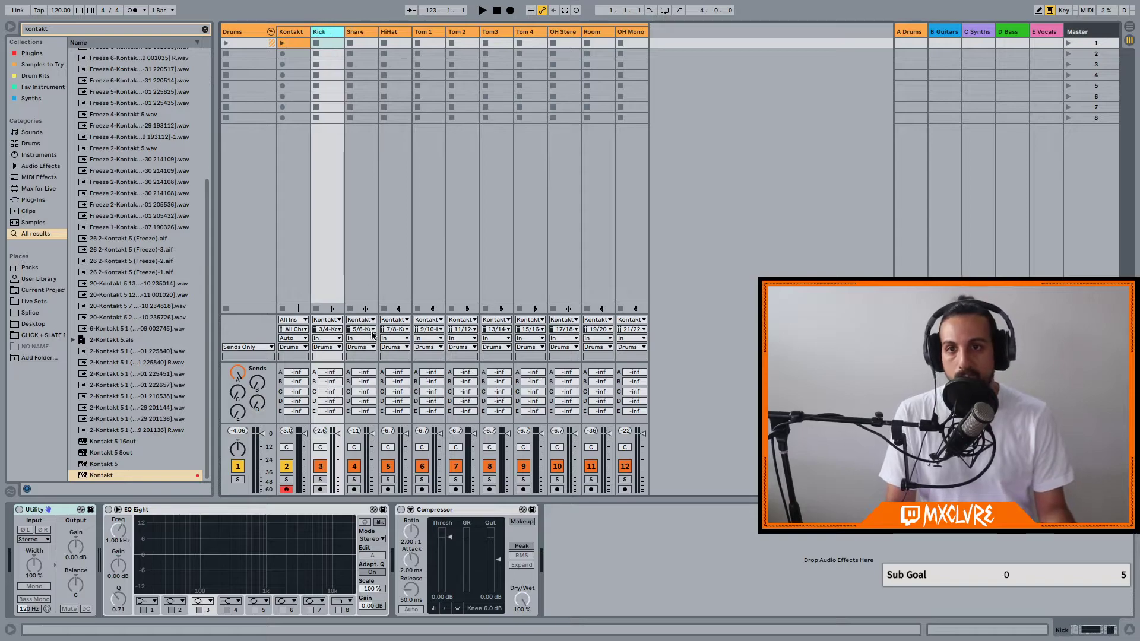
{"action": "left_click", "coordinate": [336, 332]}
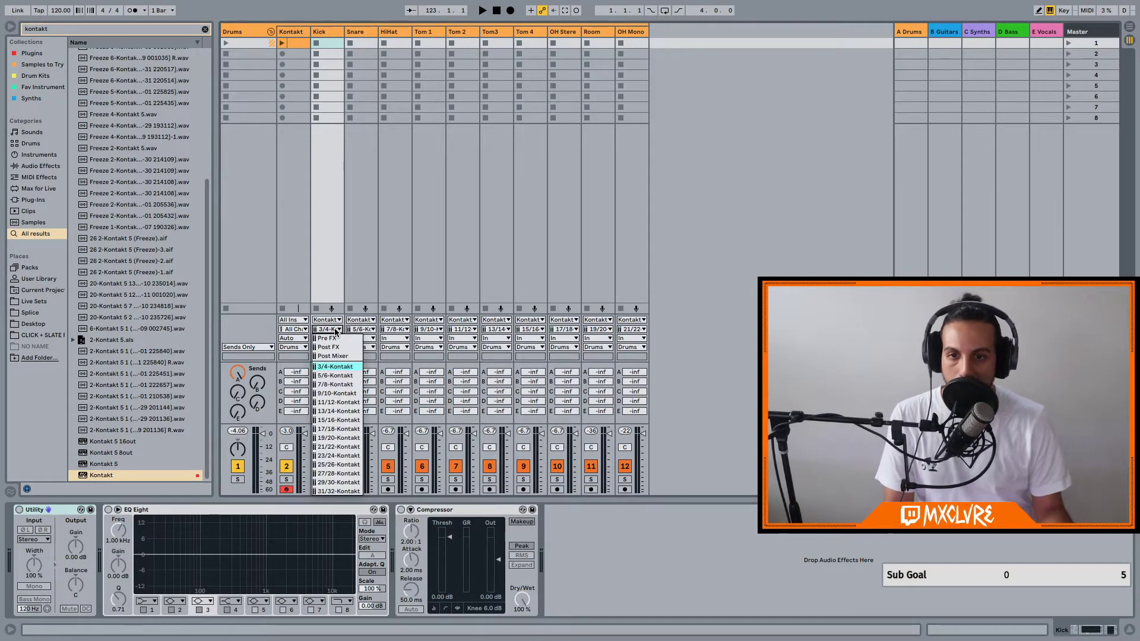
{"action": "left_click", "coordinate": [367, 348]}
{"action": "left_click", "coordinate": [372, 333]}
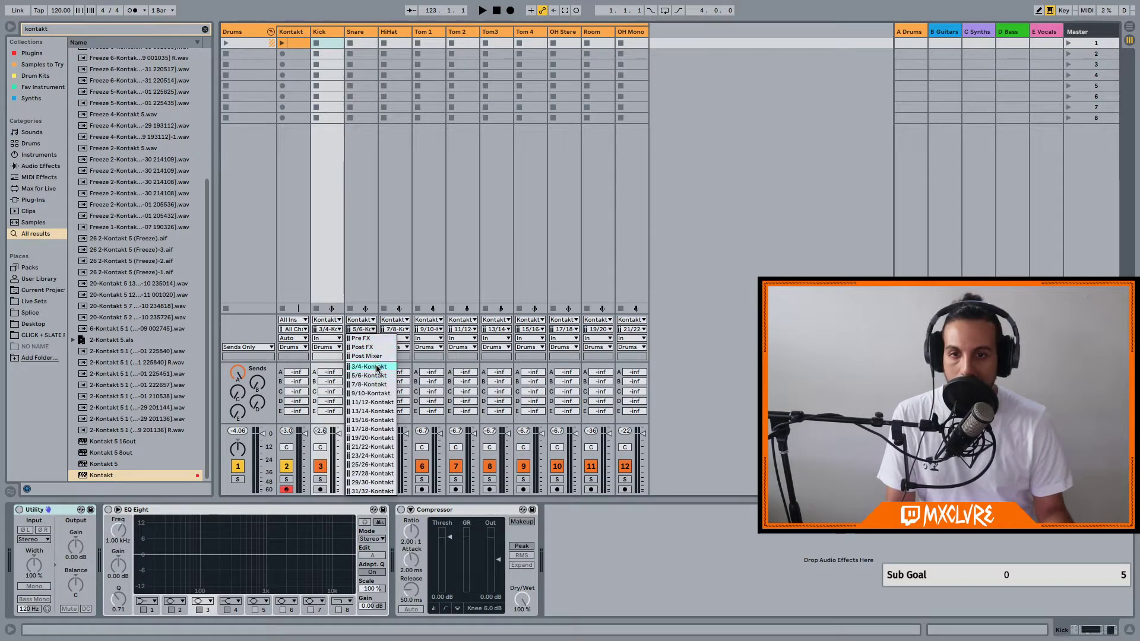
{"action": "left_click", "coordinate": [375, 375]}
{"action": "left_click", "coordinate": [394, 329]}
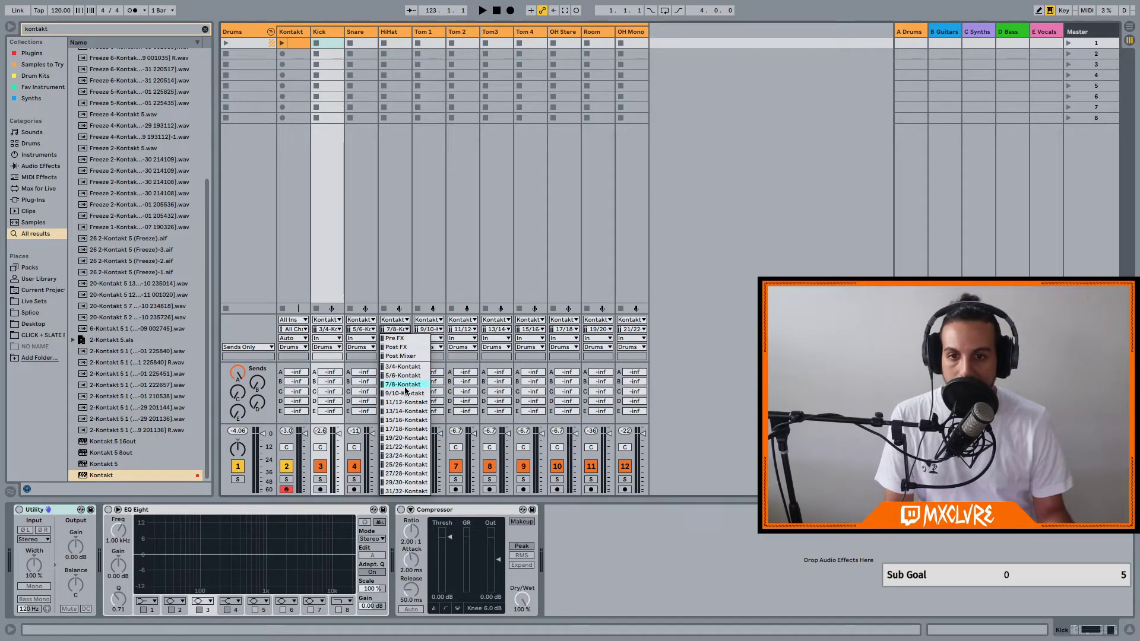
{"action": "left_click", "coordinate": [405, 386]}
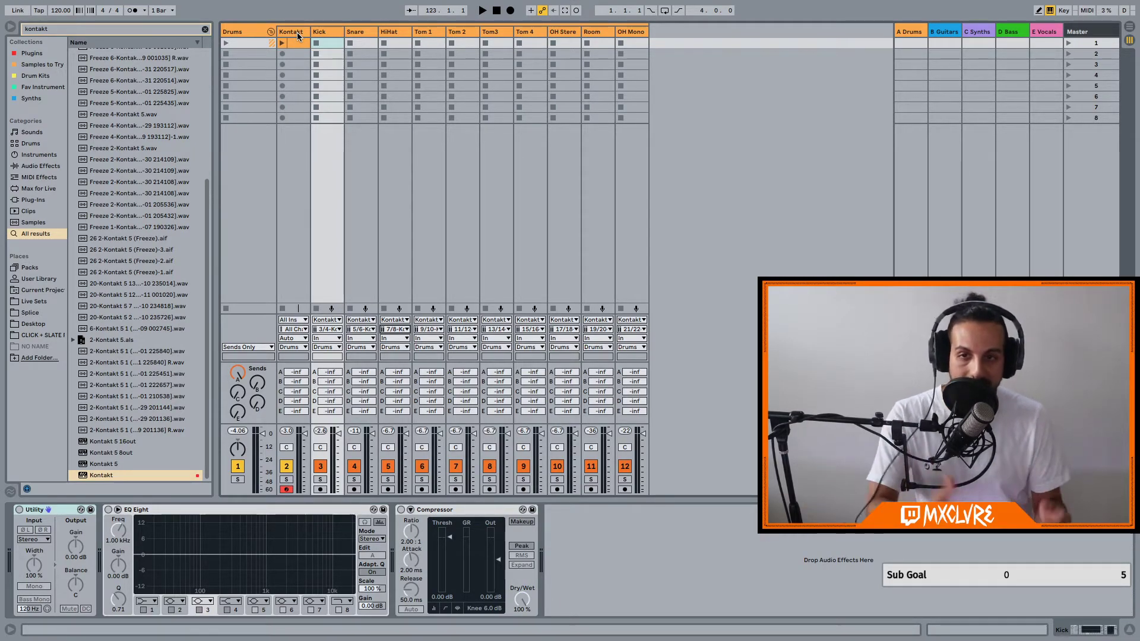
{"action": "left_click", "coordinate": [354, 33]}
{"action": "left_click", "coordinate": [403, 31]}
{"action": "left_click", "coordinate": [330, 34]}
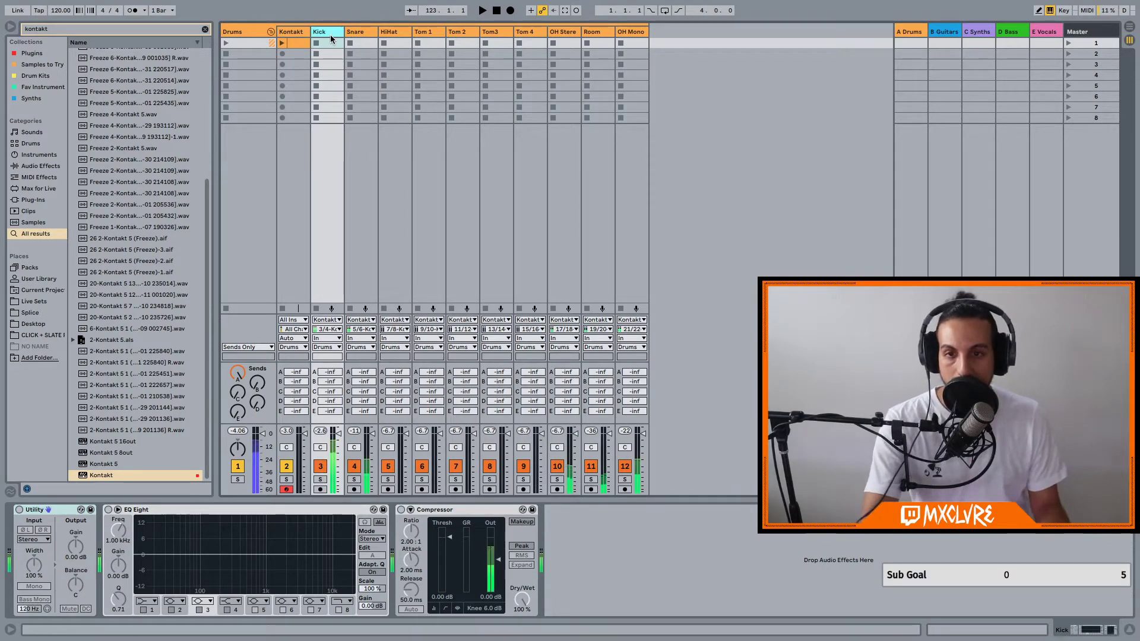
{"action": "left_click", "coordinate": [321, 465]}
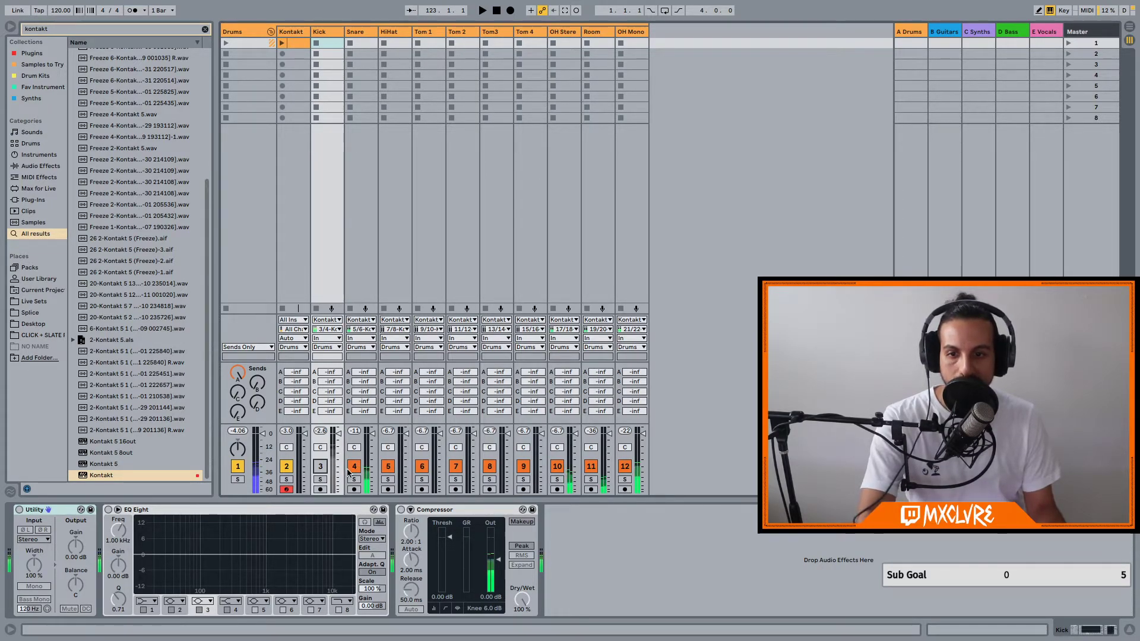
{"action": "left_click", "coordinate": [320, 466]}
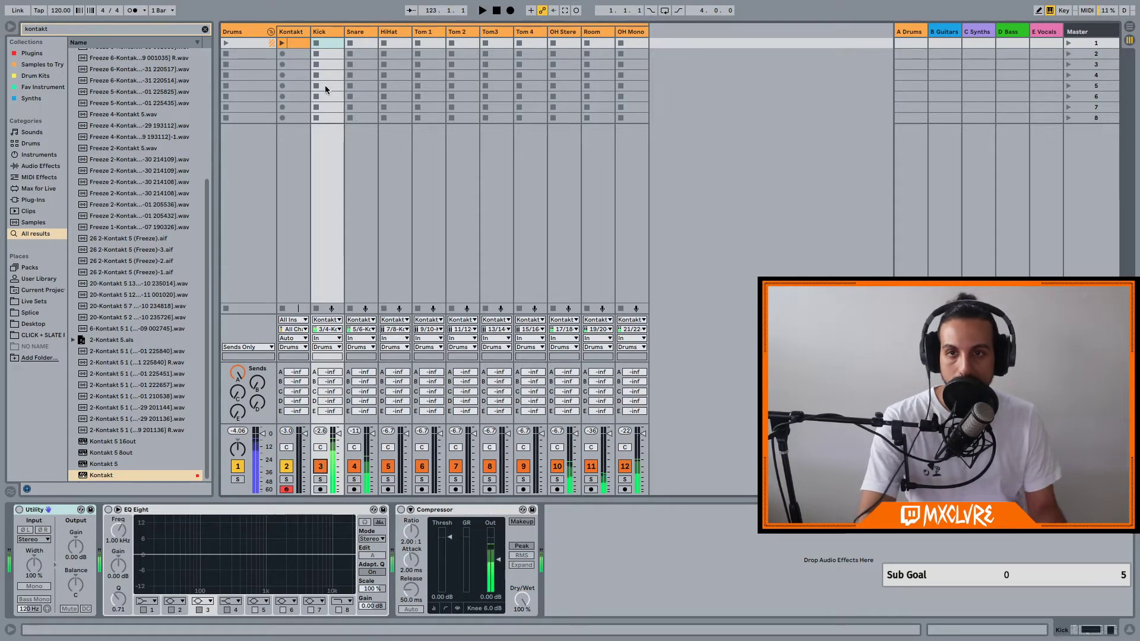
{"action": "left_click", "coordinate": [329, 30]}
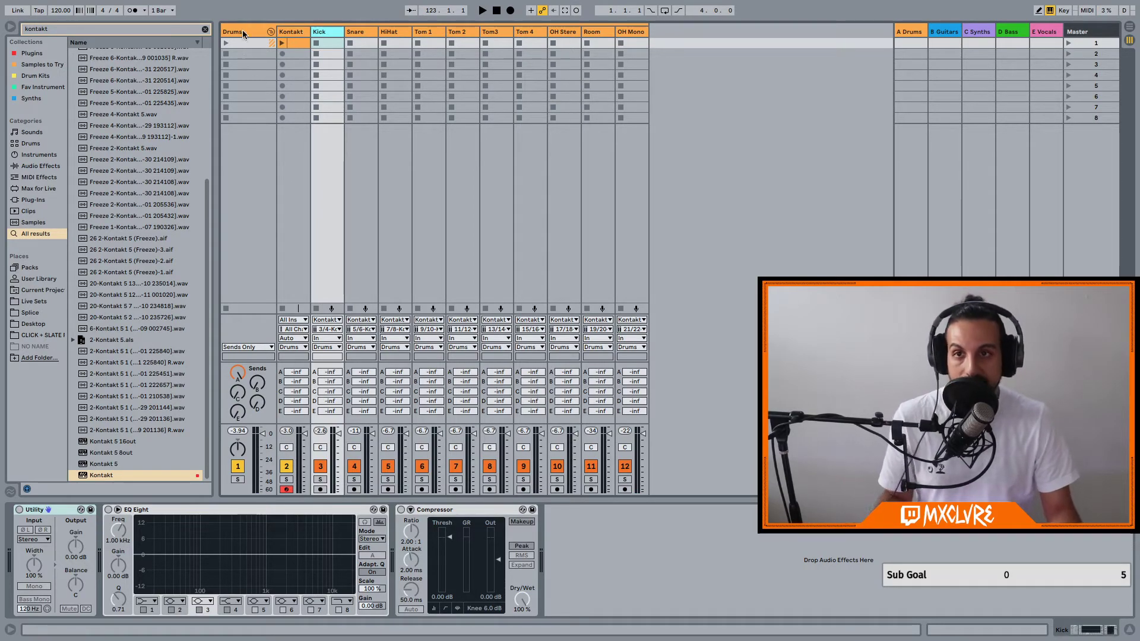
Step: Reopen the Kontakt window, verify the KICK channel outputs to st.1, then close it
{"action": "key", "text": "Left"}
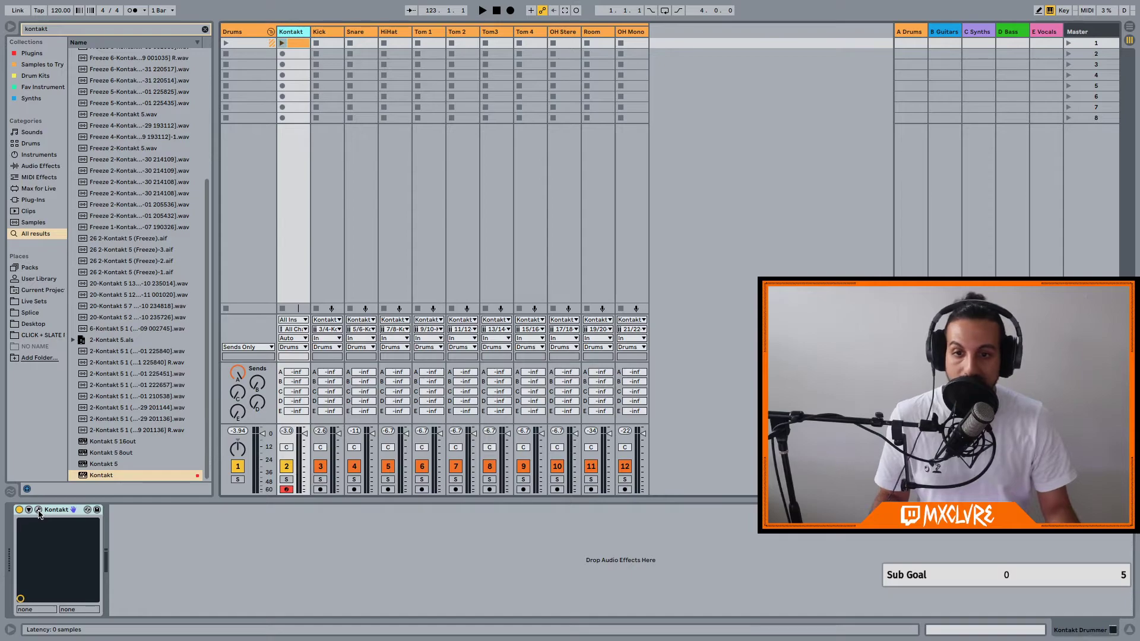
{"action": "left_click", "coordinate": [39, 510]}
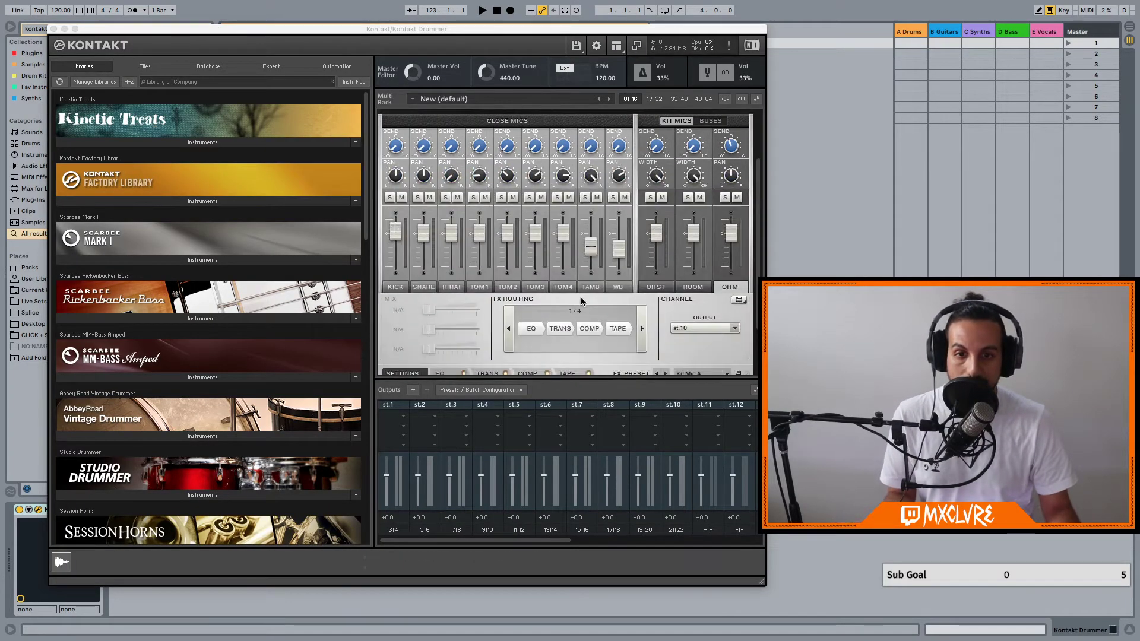
{"action": "scroll", "coordinate": [581, 301], "scroll_direction": "down", "scroll_amount": 2}
{"action": "scroll", "coordinate": [486, 210], "scroll_direction": "up", "scroll_amount": 5}
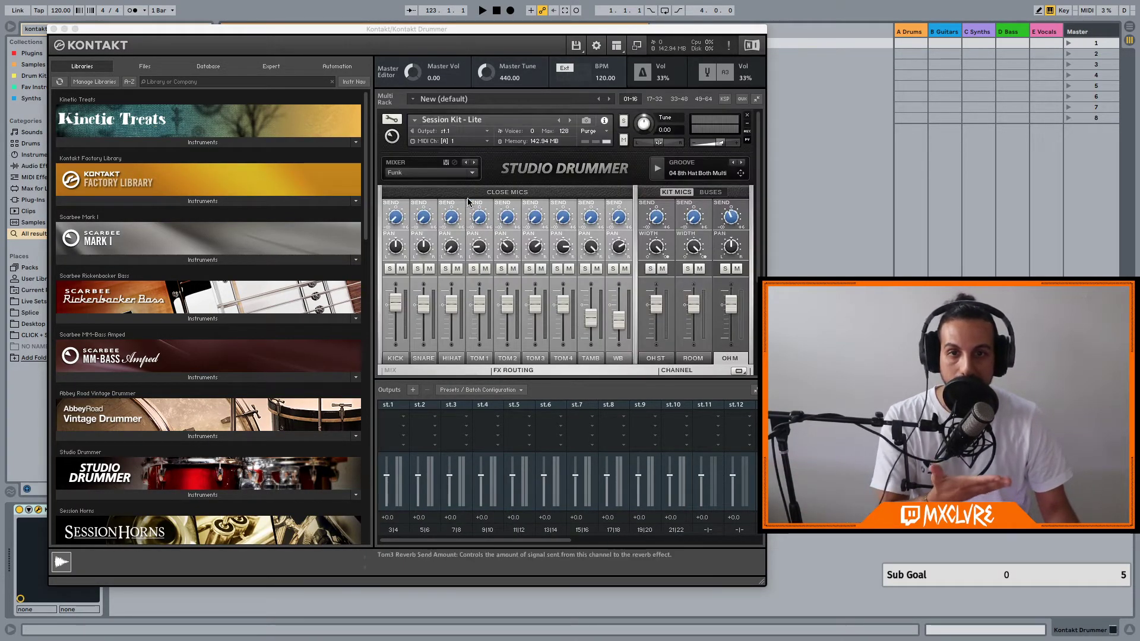
{"action": "scroll", "coordinate": [420, 333], "scroll_direction": "down", "scroll_amount": 3}
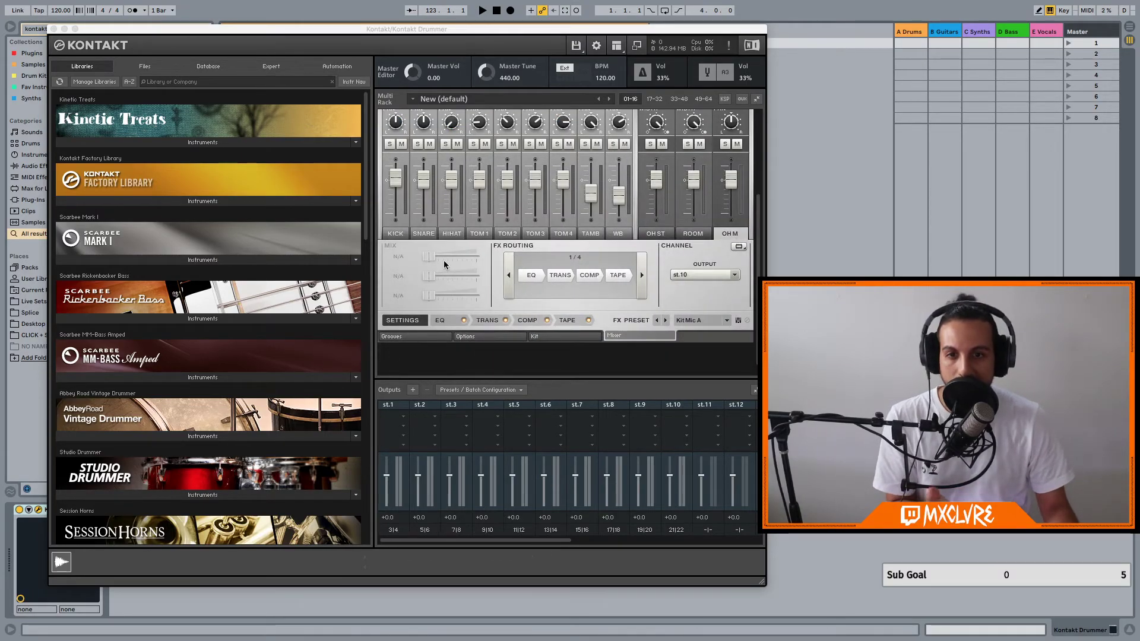
{"action": "left_click", "coordinate": [401, 234]}
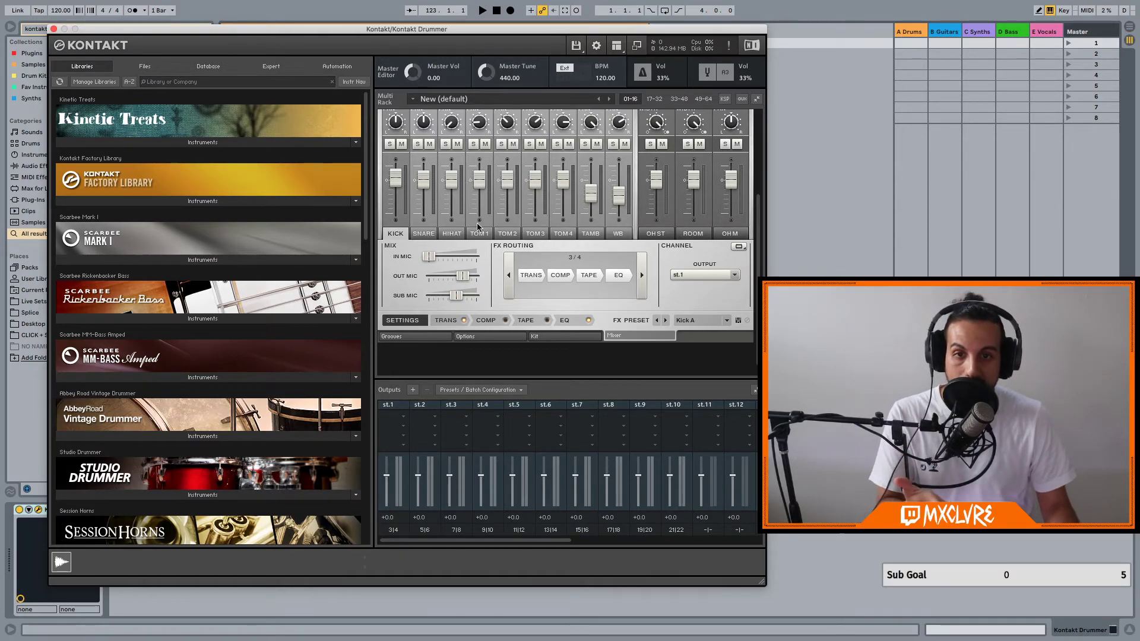
{"action": "left_click", "coordinate": [54, 29]}
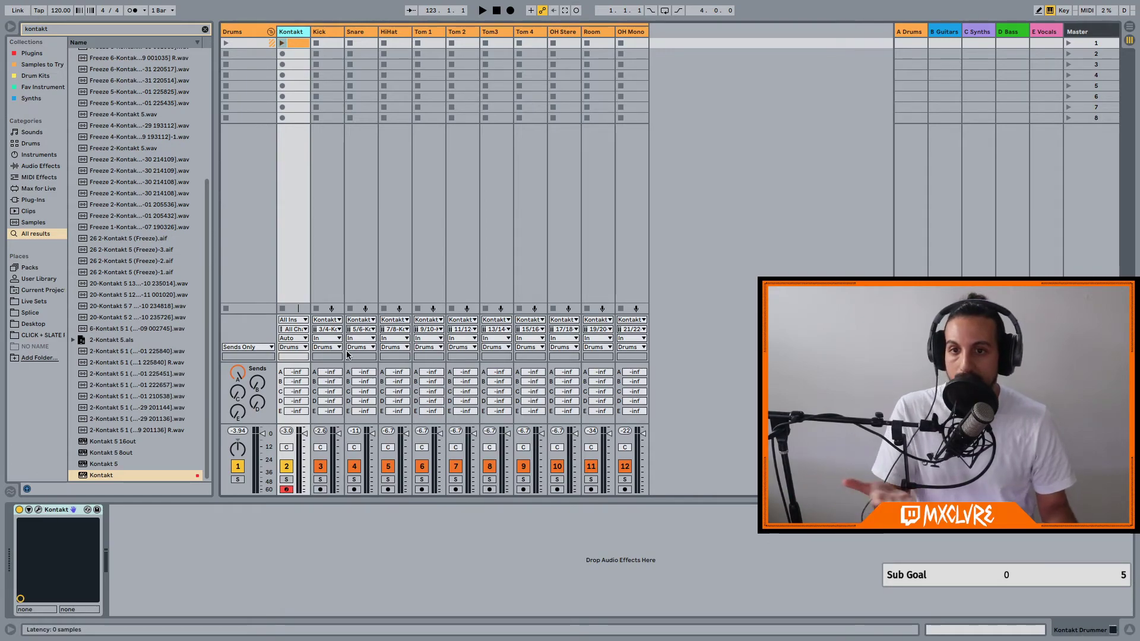
{"action": "key", "text": "super+alt+p"}
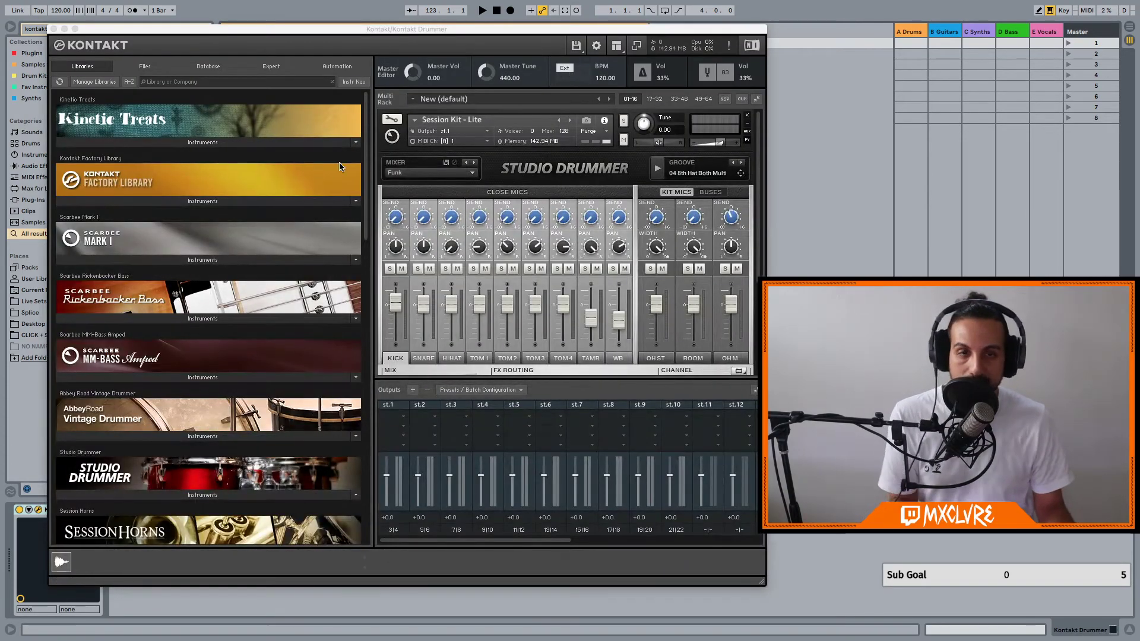
{"action": "left_click", "coordinate": [53, 29]}
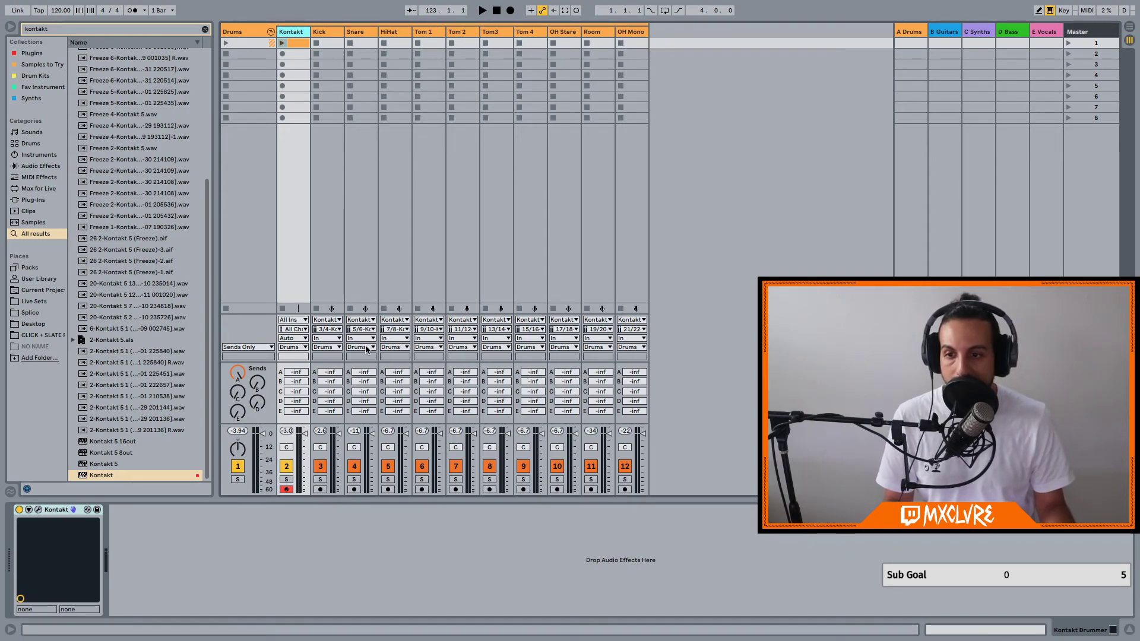
{"action": "key", "text": "ctrl+alt+p"}
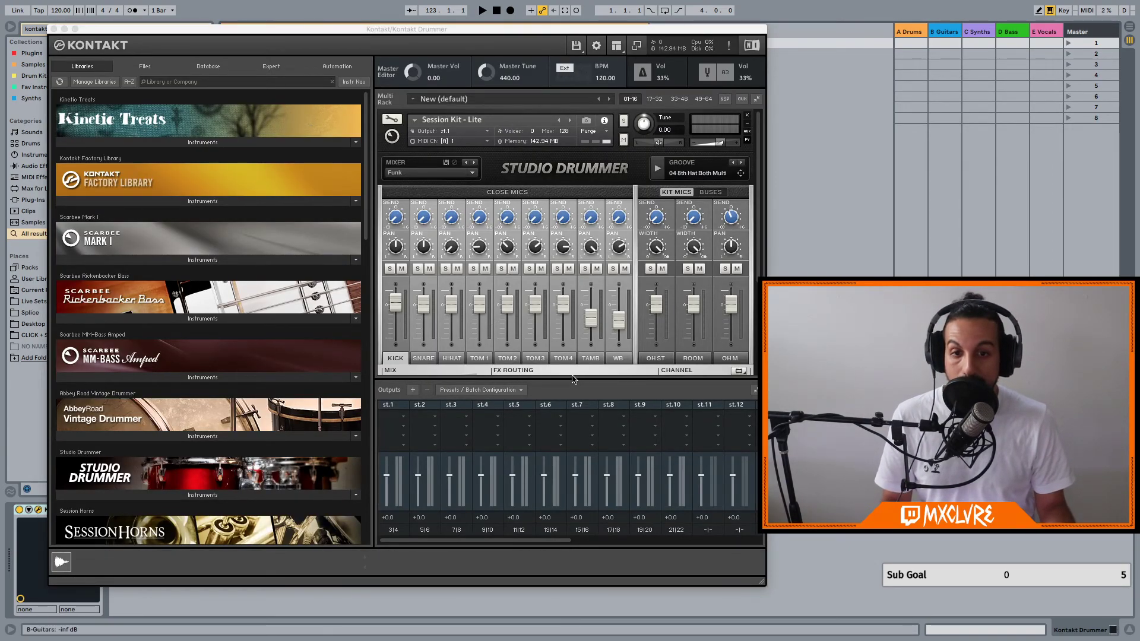
{"action": "scroll", "coordinate": [575, 288], "scroll_direction": "down", "scroll_amount": 3}
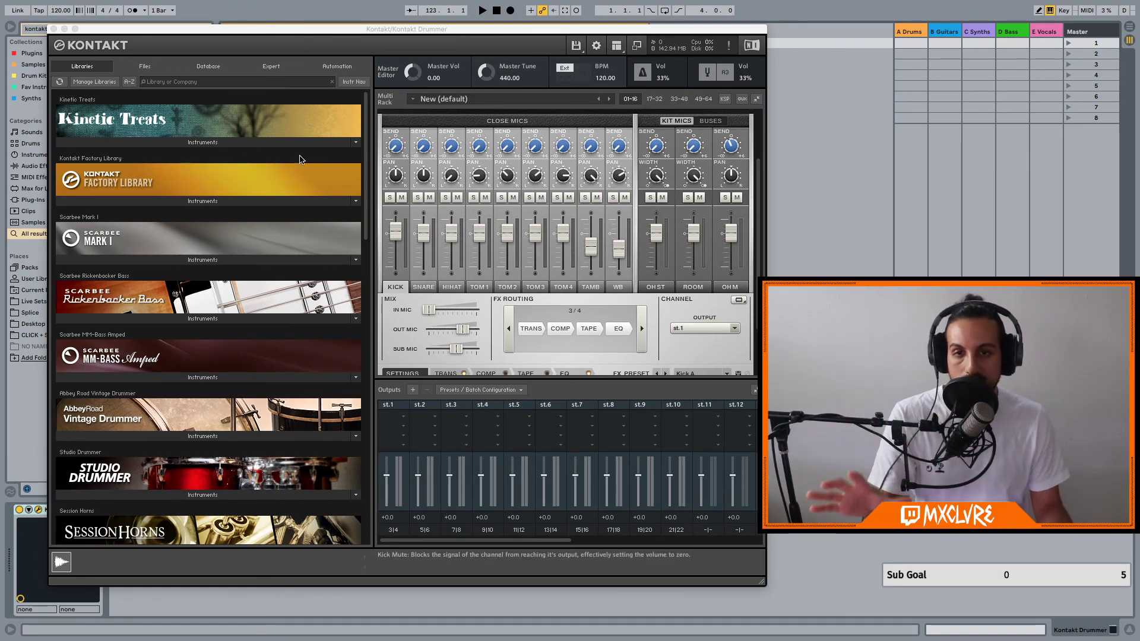
{"action": "left_click", "coordinate": [53, 28]}
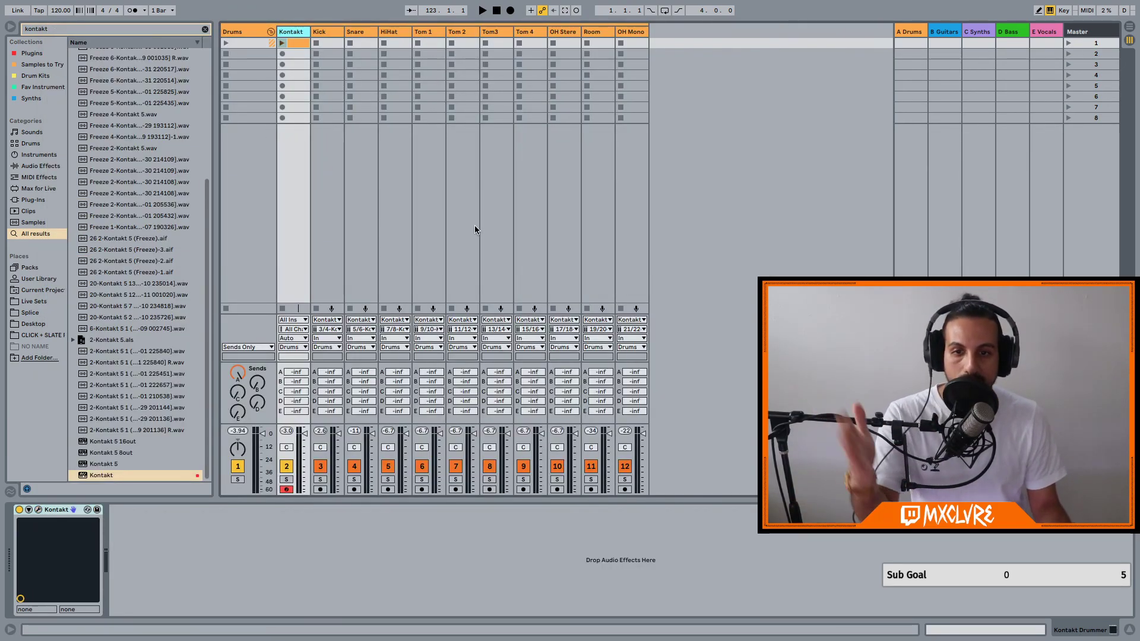